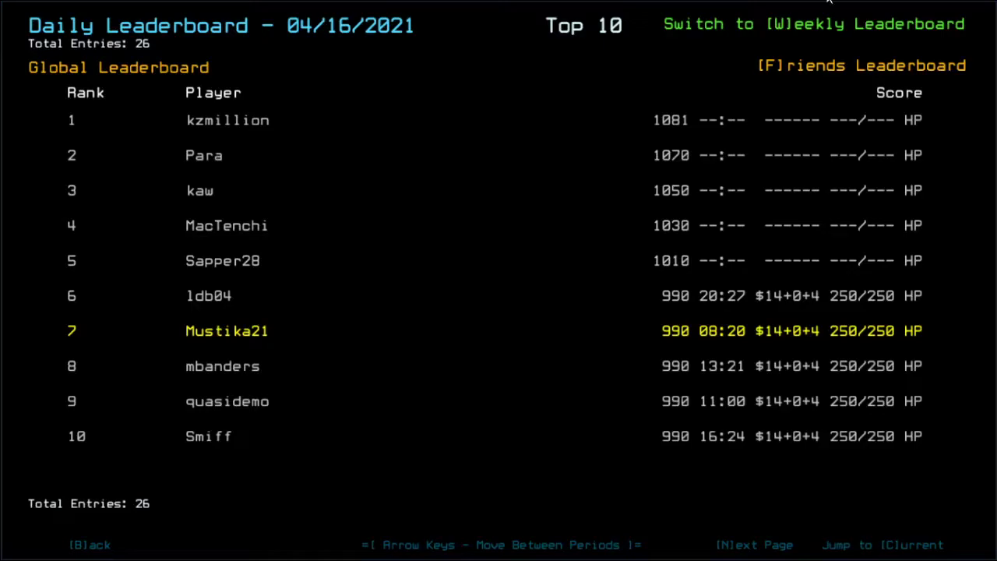
# - View the Friends daily leaderboard, back out, and launch the daily challenge run
pyautogui.press('f')
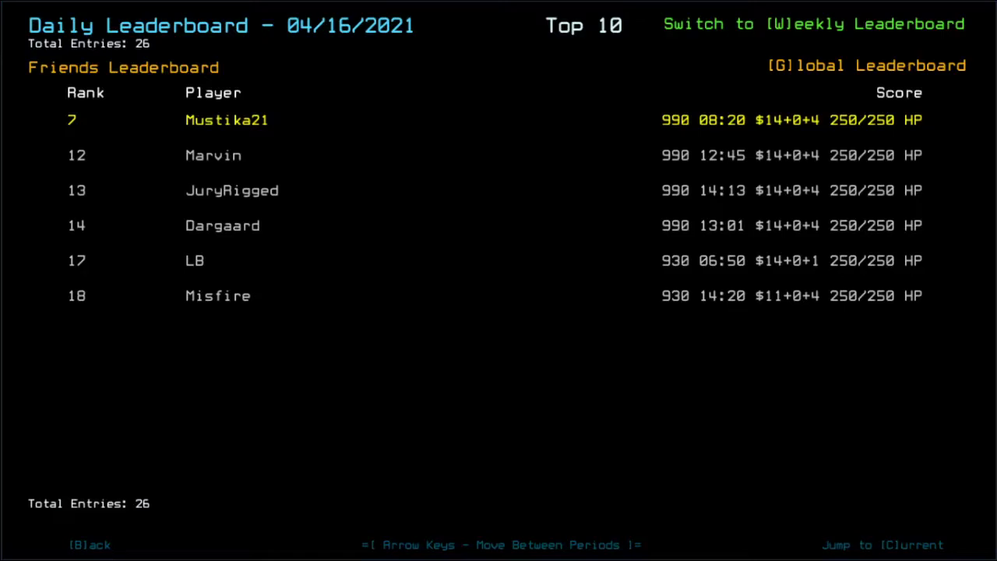
pyautogui.press('b')
pyautogui.press('d')
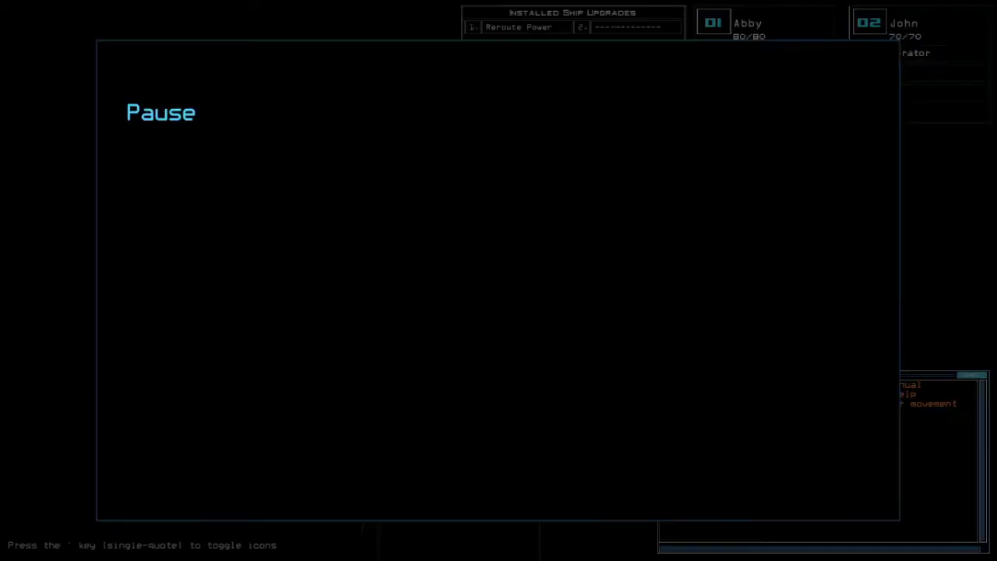
# - Set the graphics quality to Medium in Options > Graphical
pyautogui.press('o')
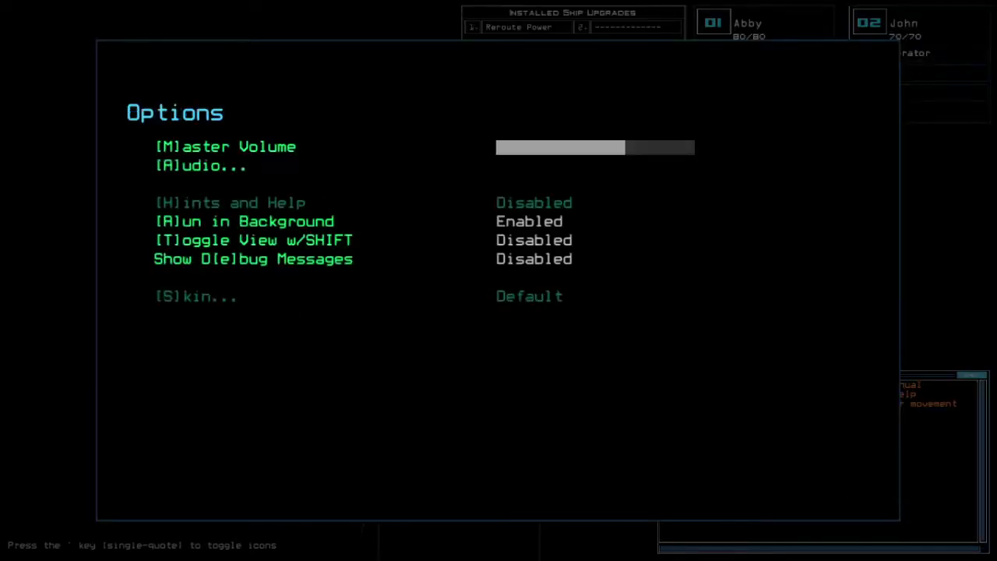
pyautogui.press('g')
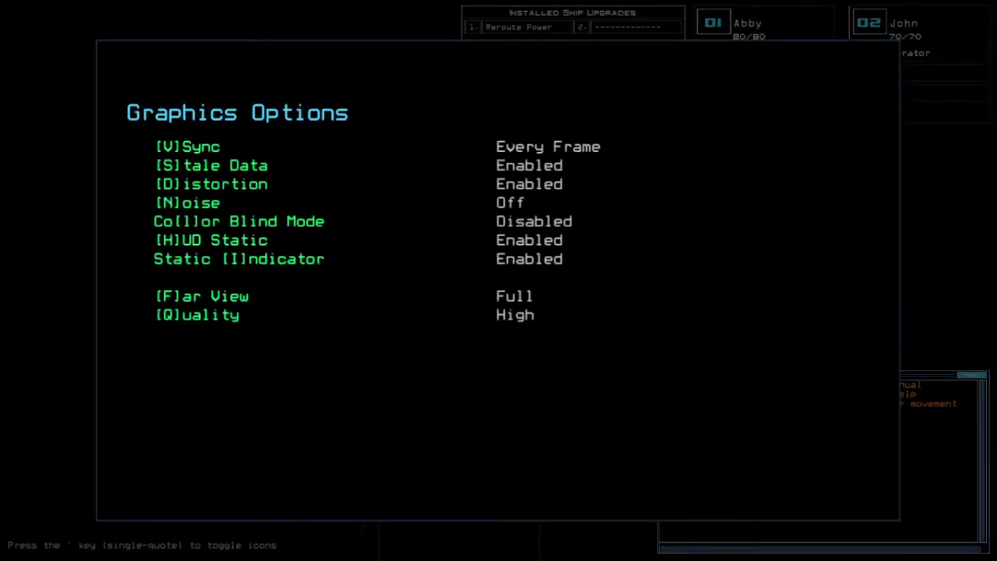
pyautogui.press('q')
pyautogui.press('Escape')
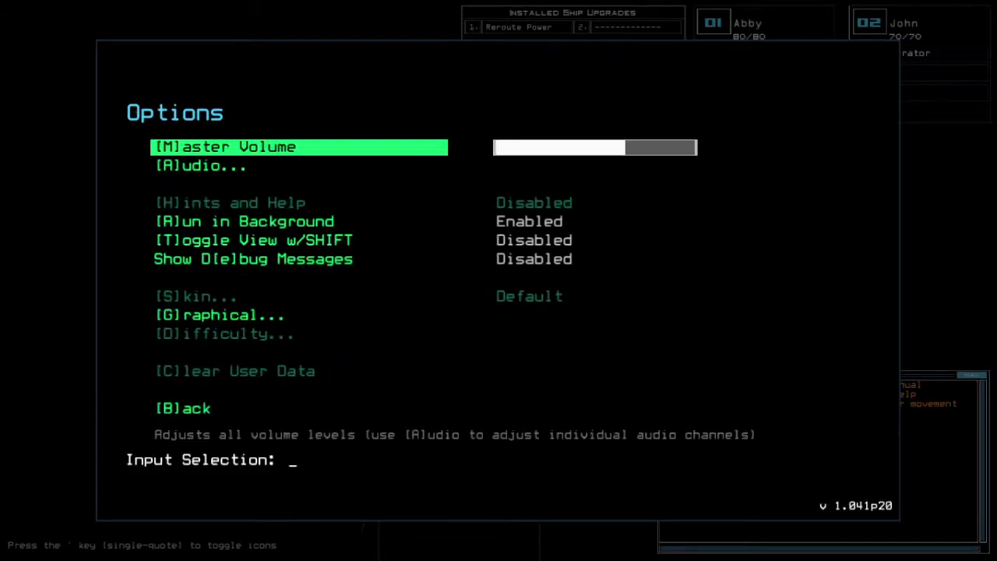
pyautogui.press('Escape')
pyautogui.press('Escape')
pyautogui.write('a')
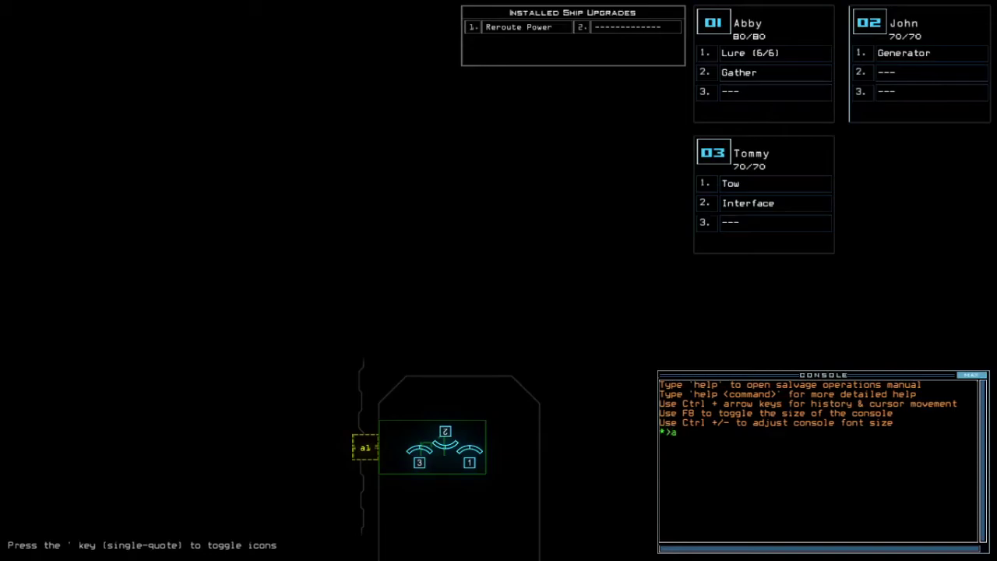
pyautogui.write('lias')
# - Edit the go alias to 'navigate 2 3 a1' and save it
pyautogui.press('Return')
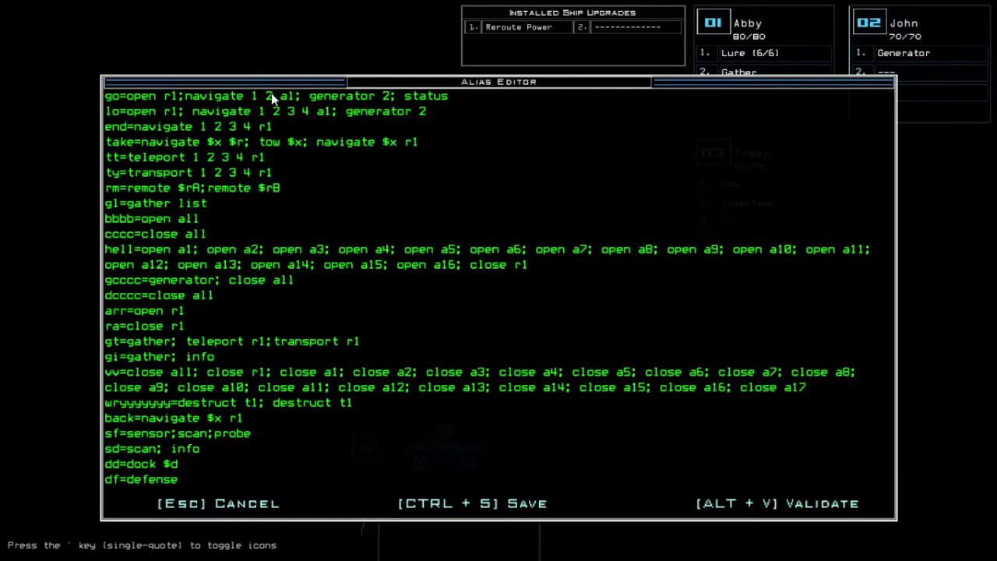
pyautogui.press('BackSpace')
pyautogui.press('BackSpace')
pyautogui.press('BackSpace')
pyautogui.write('2')
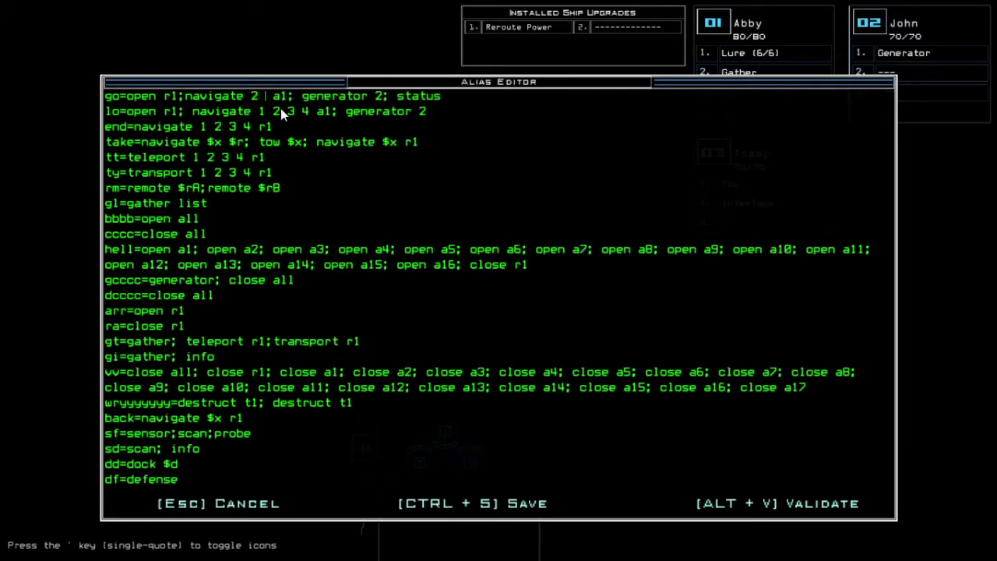
pyautogui.write(' 3')
pyautogui.hotkey('ctrl', 's')
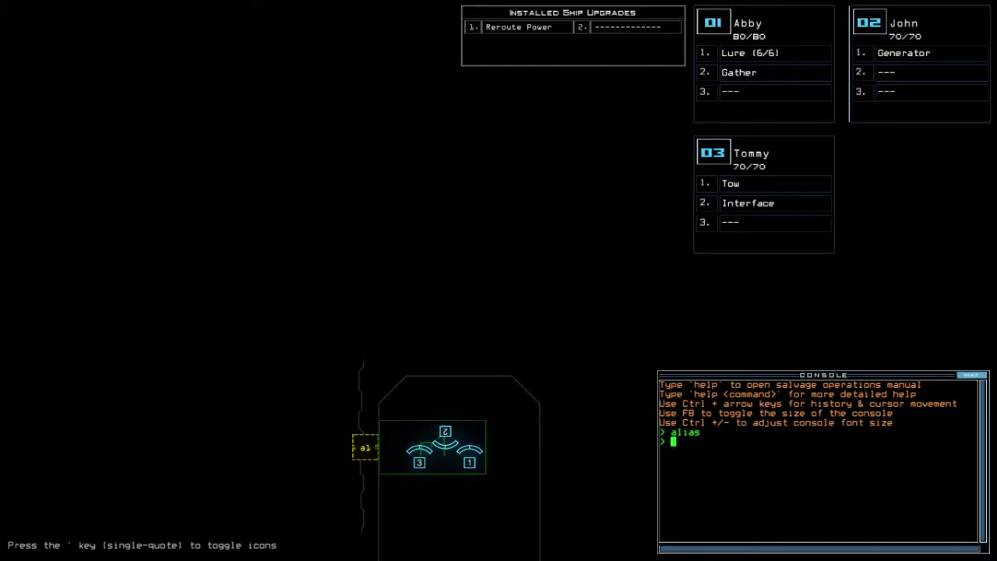
pyautogui.write('status')
# - Check the derelict's status and open upgrade swaps with Abby and John
pyautogui.press('Return')
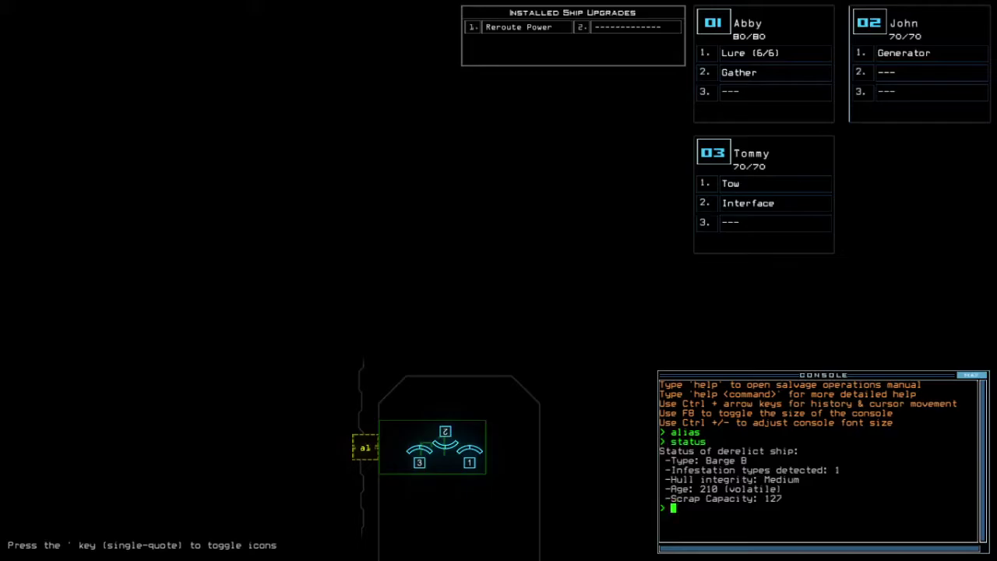
pyautogui.write('swap 1')
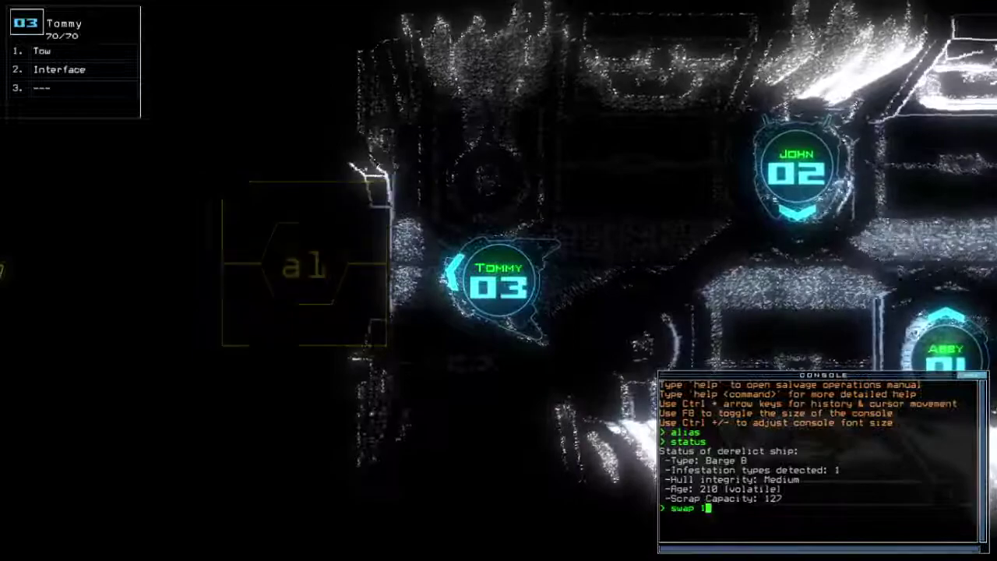
pyautogui.press('Return')
pyautogui.press('Escape')
pyautogui.write('swap 2')
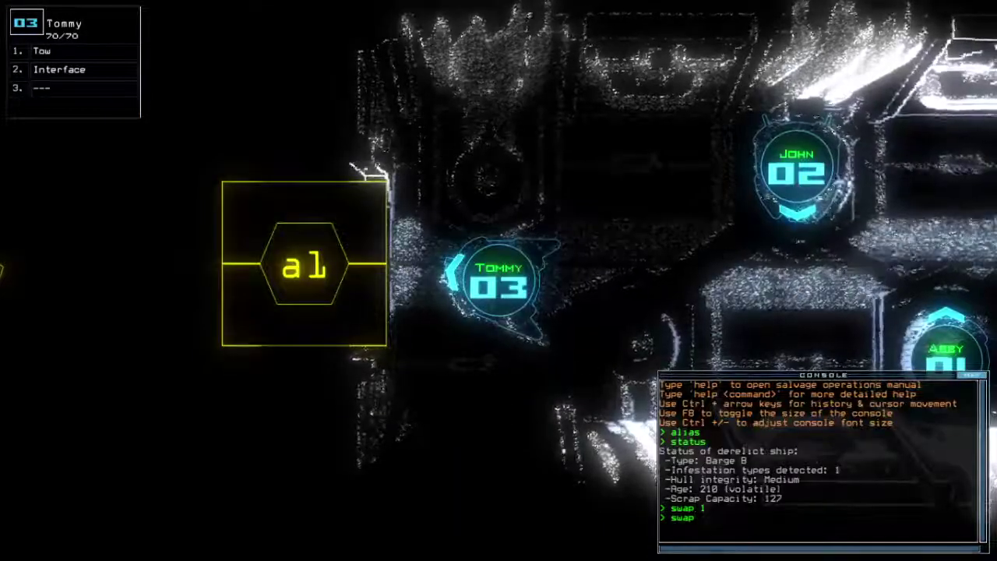
pyautogui.press('Return')
pyautogui.press('Escape')
pyautogui.write('swap 1')
# - Move Abby's Lure and Gather onto Tommy and start the mission with go
pyautogui.press('Return')
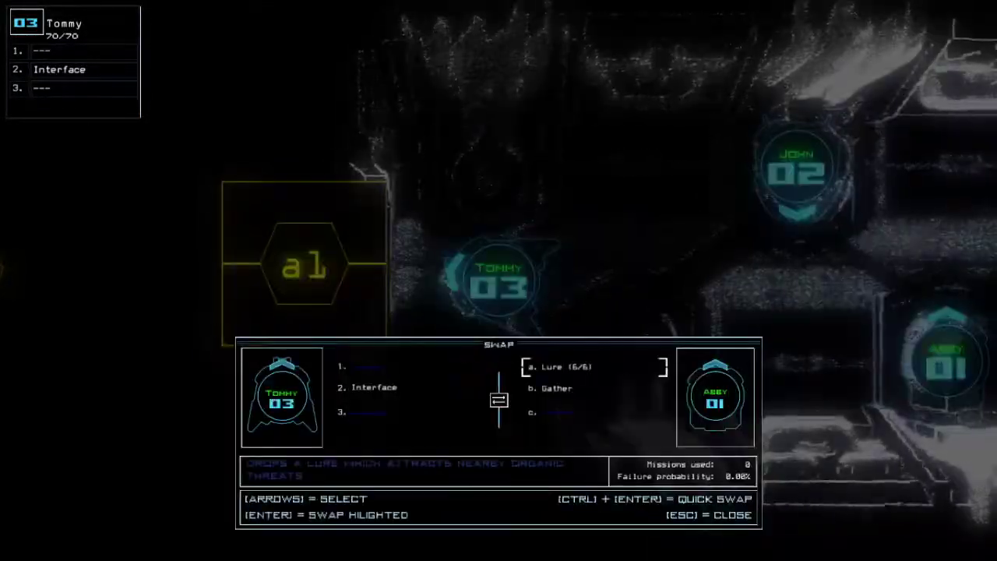
pyautogui.press('Escape')
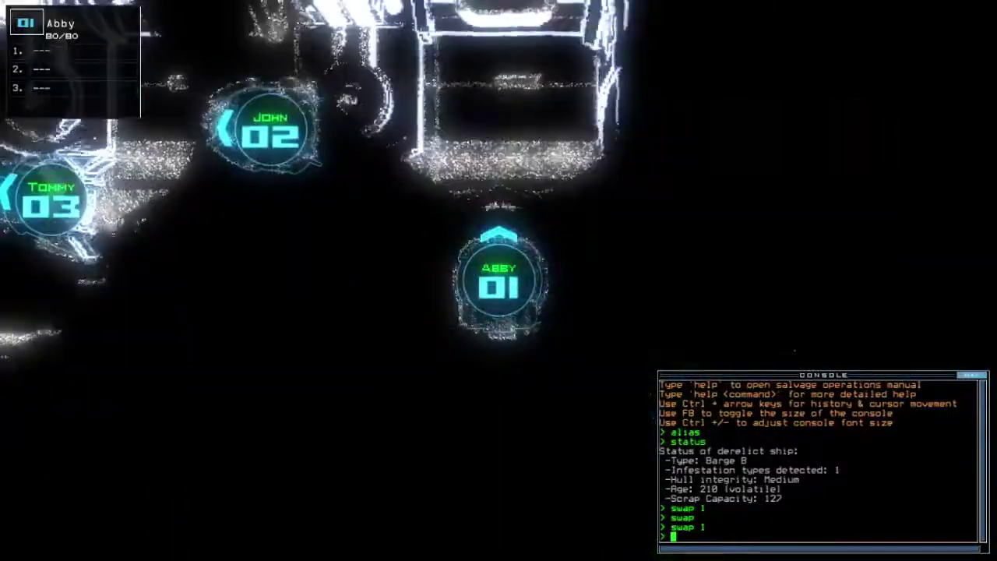
pyautogui.write('go')
pyautogui.press('Return')
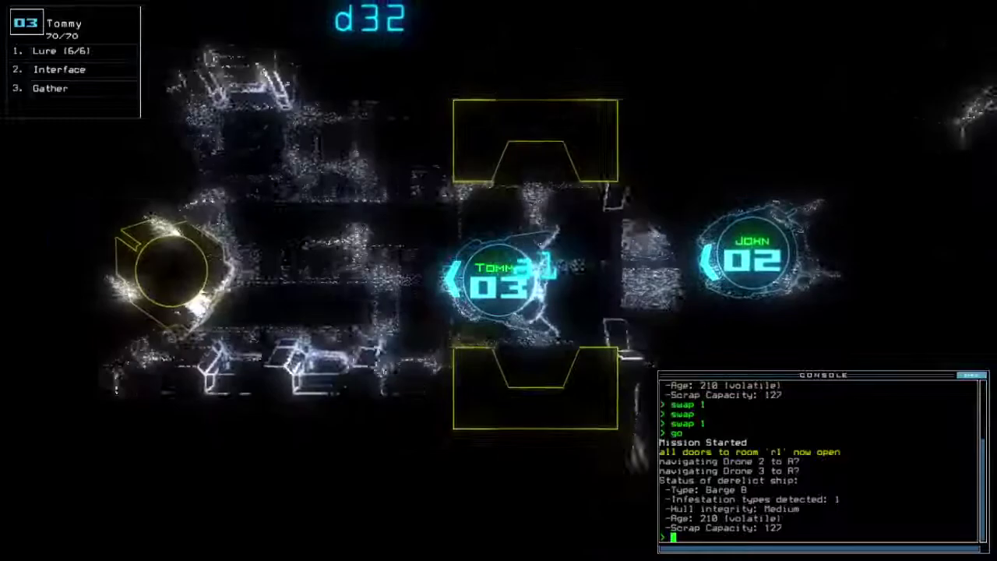
pyautogui.write('swap')
# - Have drone 2 tow Rick and power the generator
pyautogui.press('Return')
pyautogui.press('Escape')
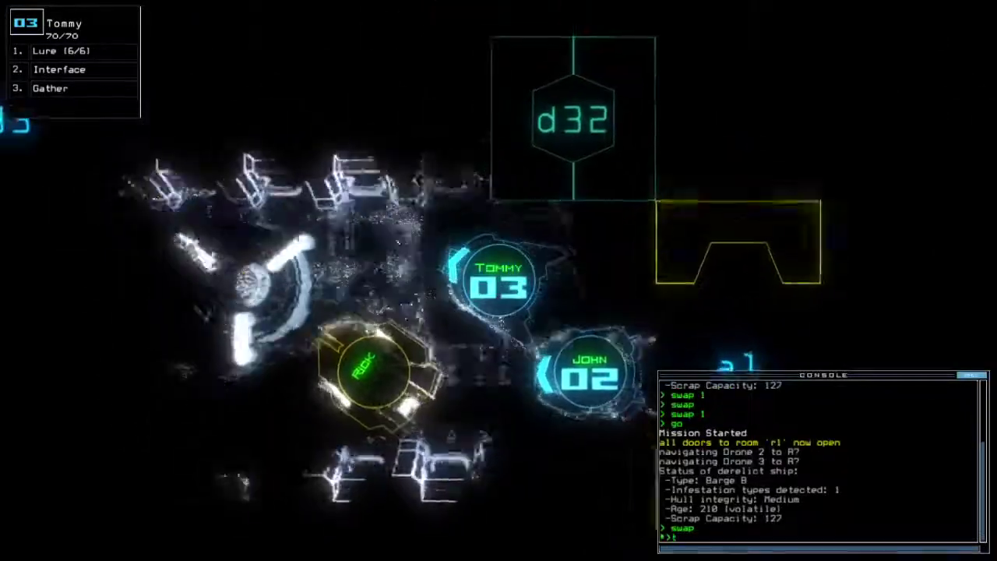
pyautogui.write('tow')
pyautogui.press('Return')
pyautogui.write('tow')
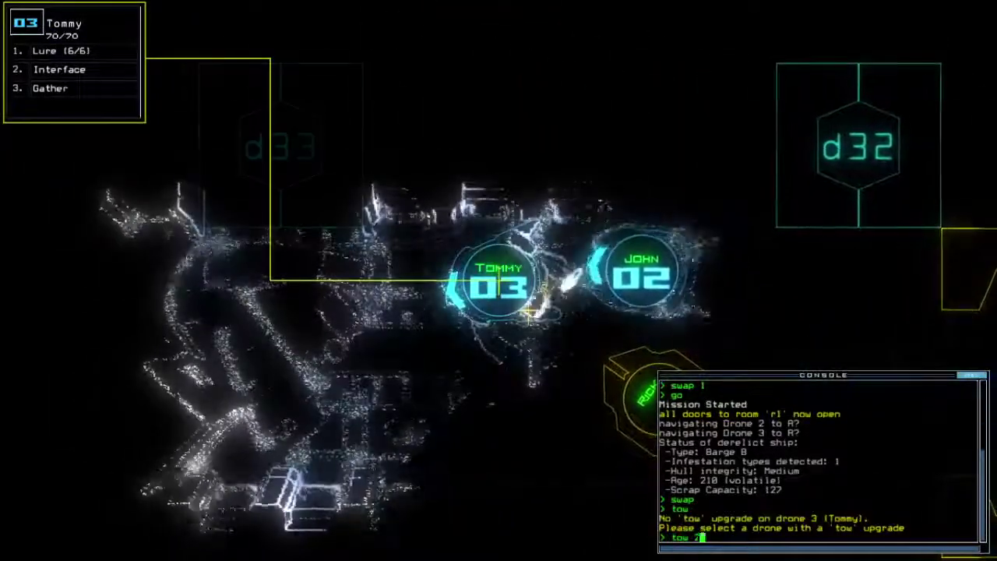
pyautogui.write(' 2')
pyautogui.press('Return')
pyautogui.write('generator 2')
pyautogui.press('Return')
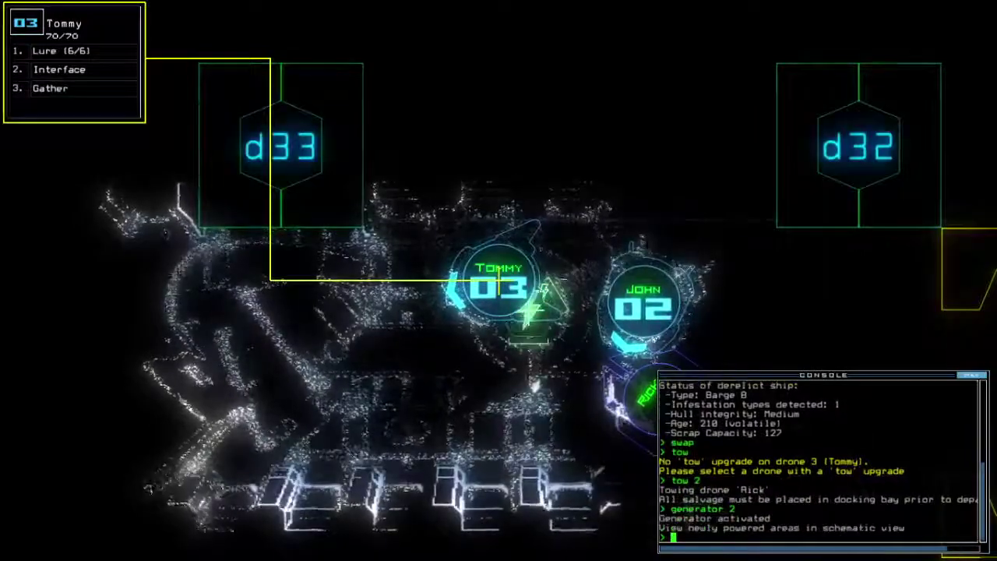
# - Gather scrap with Tommy, then give John the shield upgrade and activate it
pyautogui.press('Left')
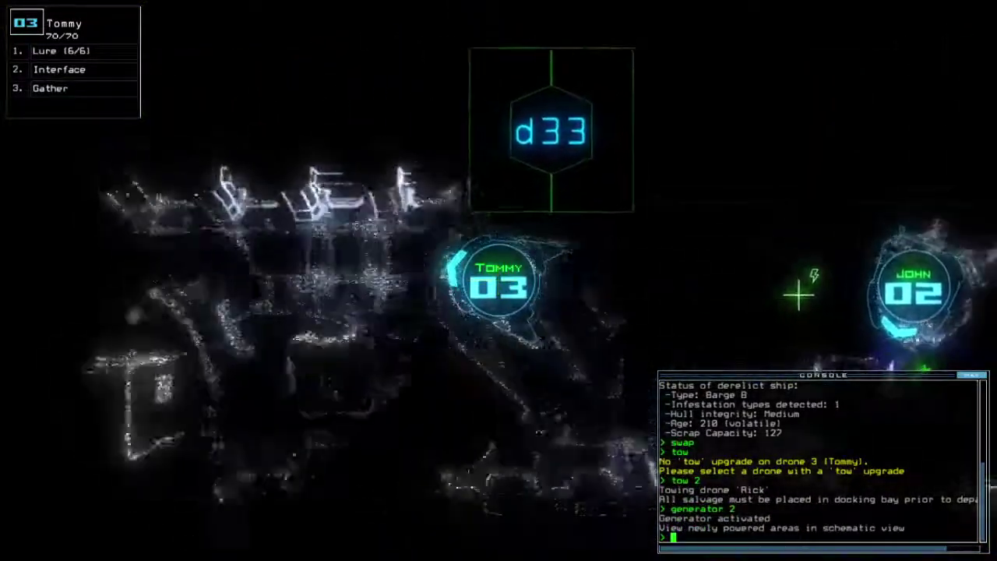
pyautogui.write('g')
pyautogui.press('Return')
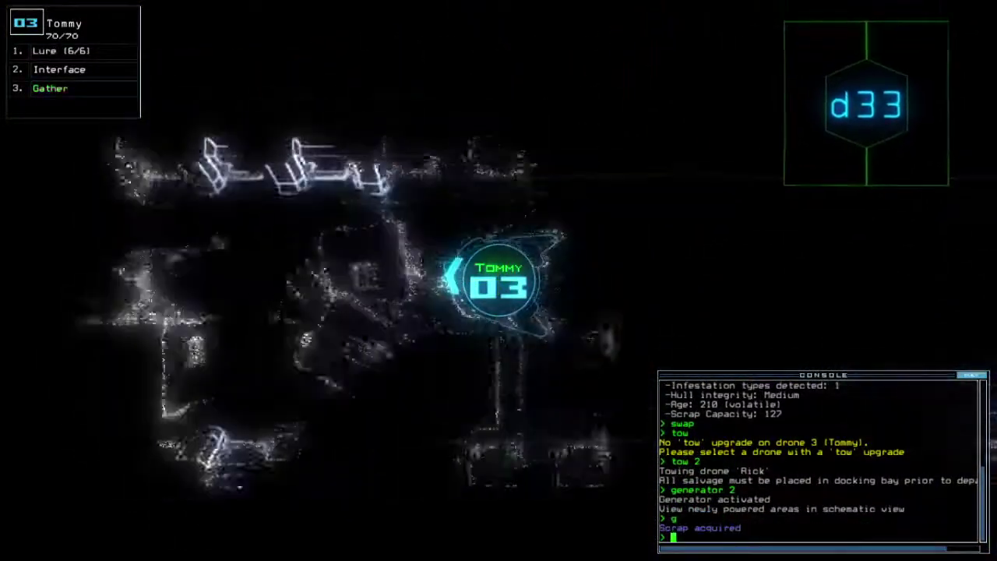
pyautogui.write('2wap')
pyautogui.press('Return')
pyautogui.press('Return')
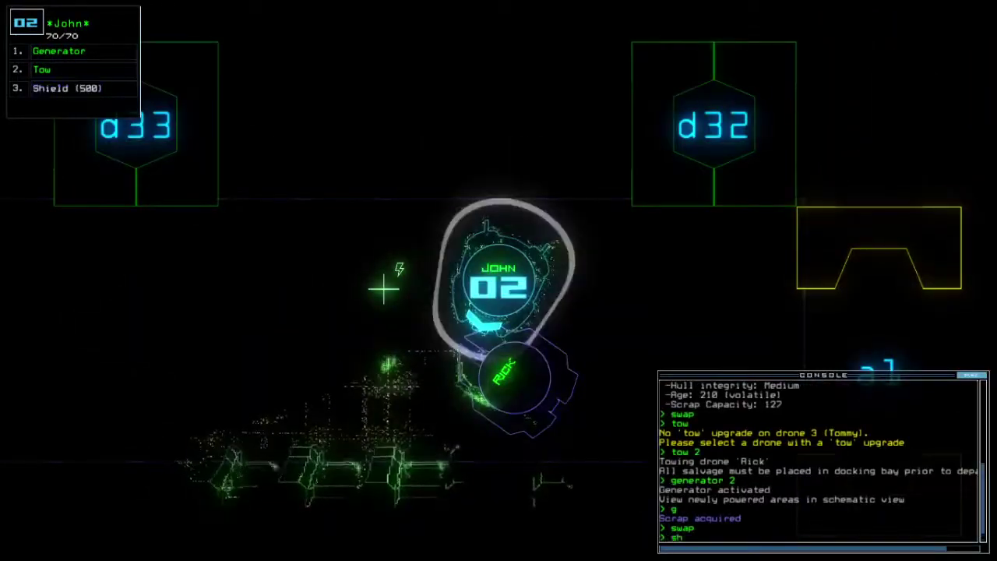
pyautogui.write('sh')
pyautogui.press('Return')
pyautogui.press('Tab')
pyautogui.press('3')
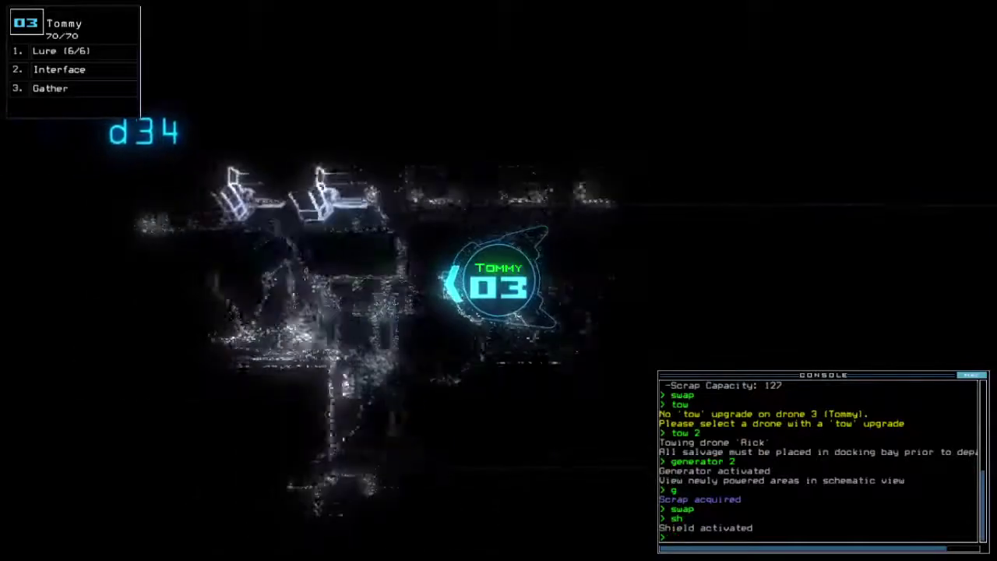
# - Gather scrap with Tommy near d34, drop a lure, and toggle door d20
pyautogui.press('Left')
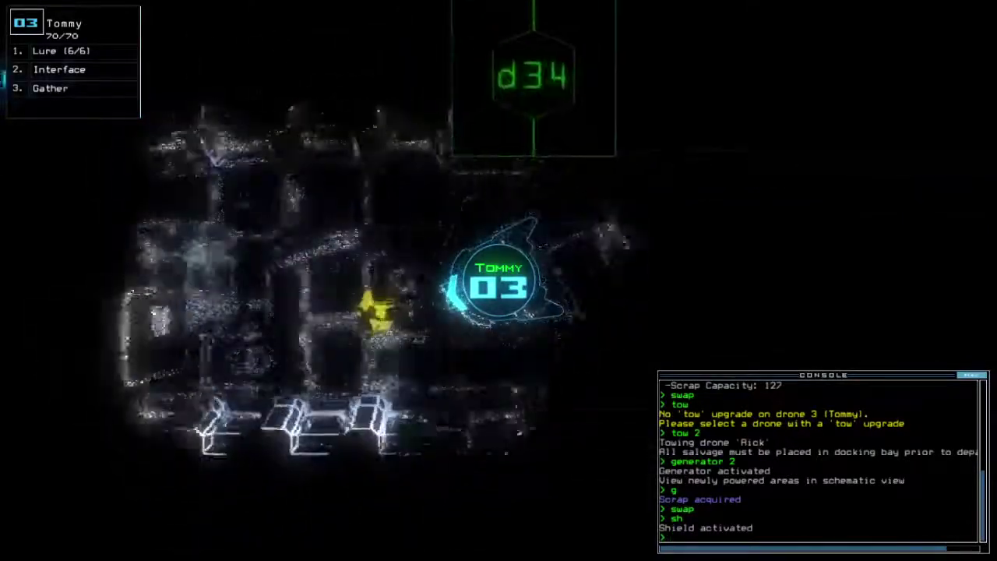
pyautogui.write('g')
pyautogui.press('Return')
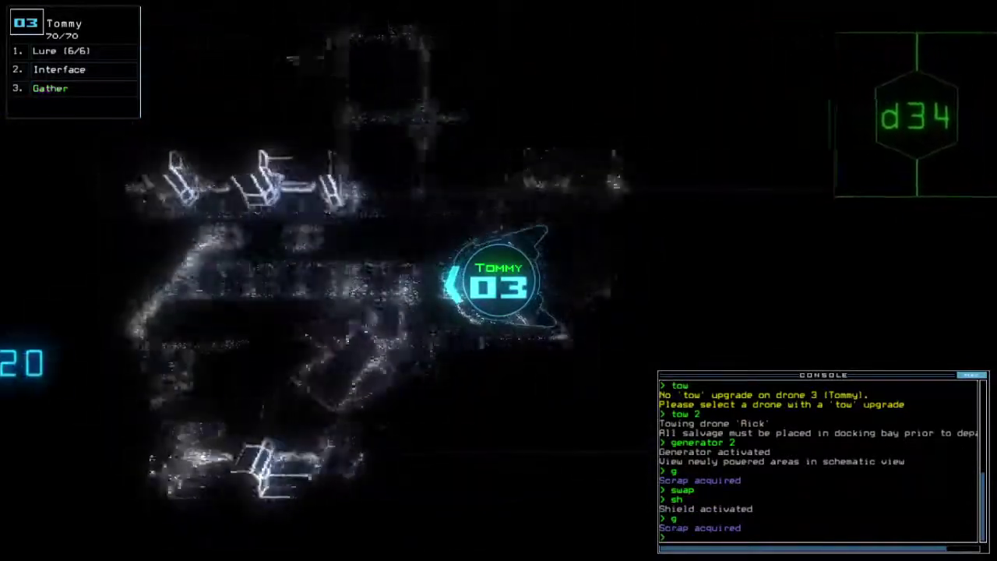
pyautogui.write('l')
pyautogui.press('Return')
pyautogui.write('d20;d20')
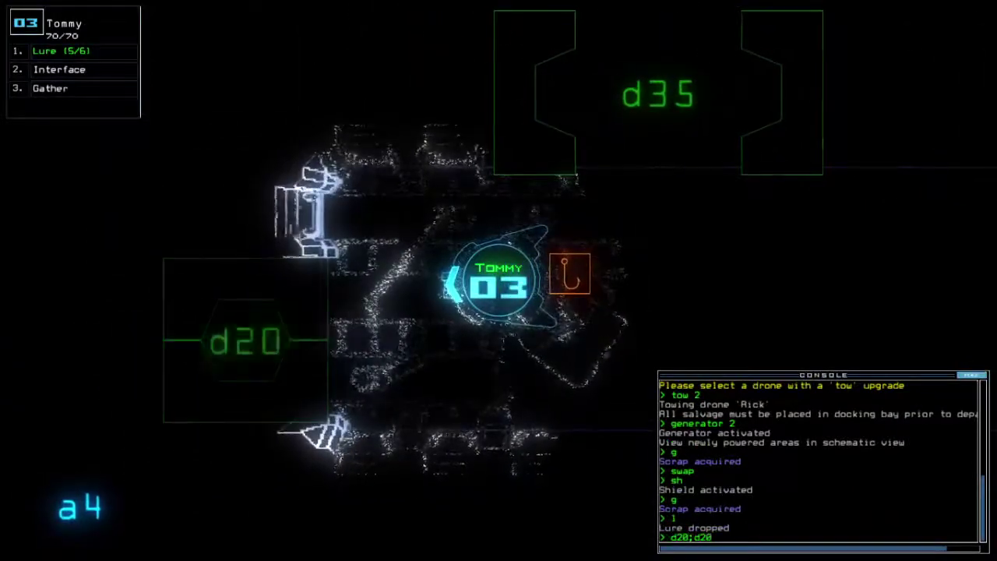
pyautogui.press('Return')
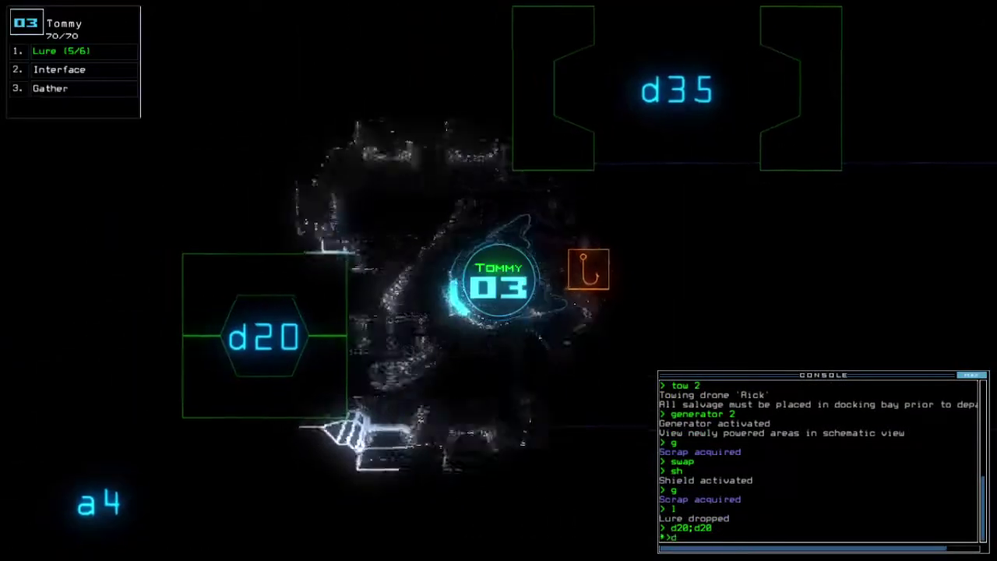
pyautogui.write('d20')
pyautogui.press('Return')
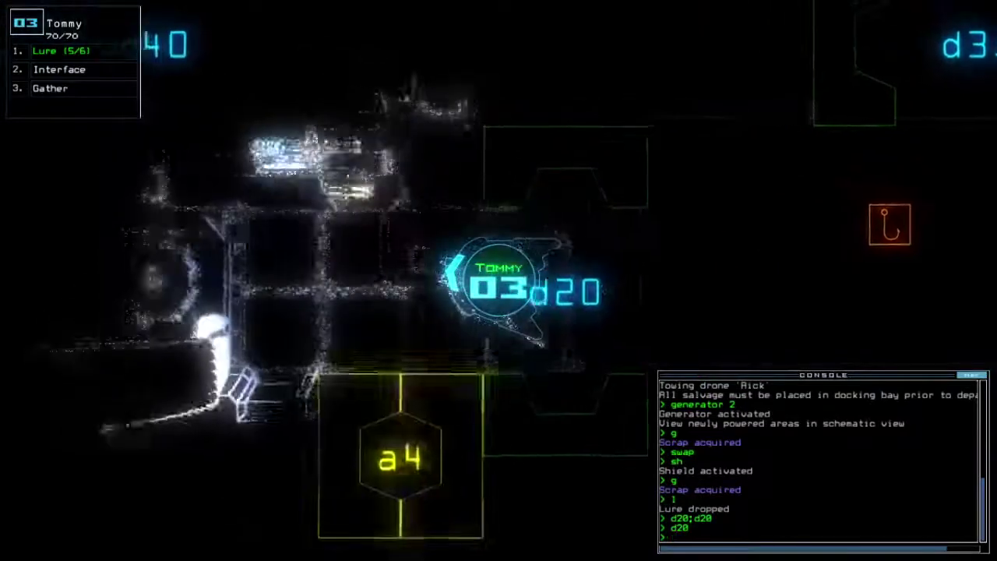
pyautogui.write('ru')
# - Interface Tommy with the ship, toggle defenses on and off, and gather fuel
pyautogui.press('Return')
pyautogui.write('df')
pyautogui.press('Return')
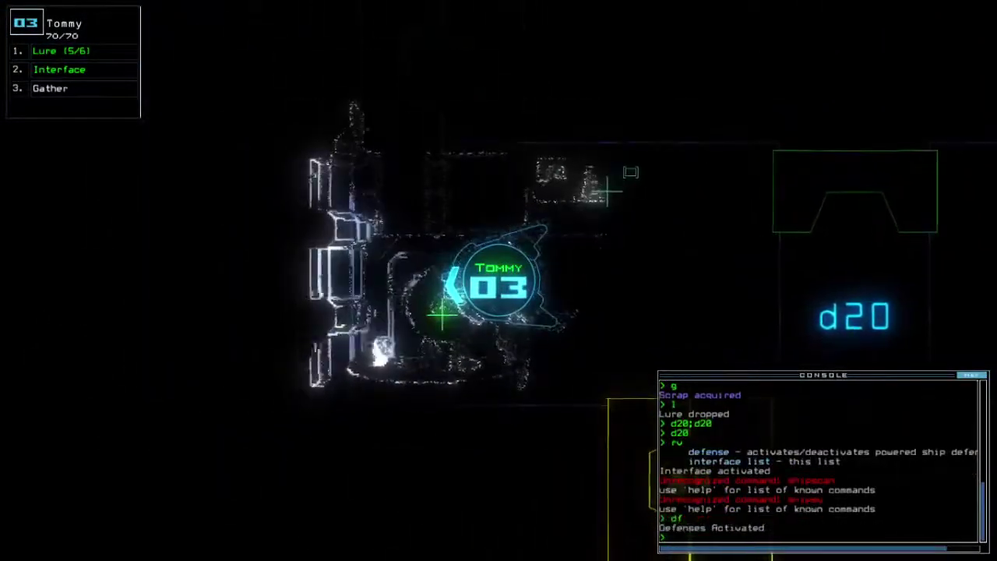
pyautogui.write('df')
pyautogui.press('Return')
pyautogui.write('g')
pyautogui.press('Return')
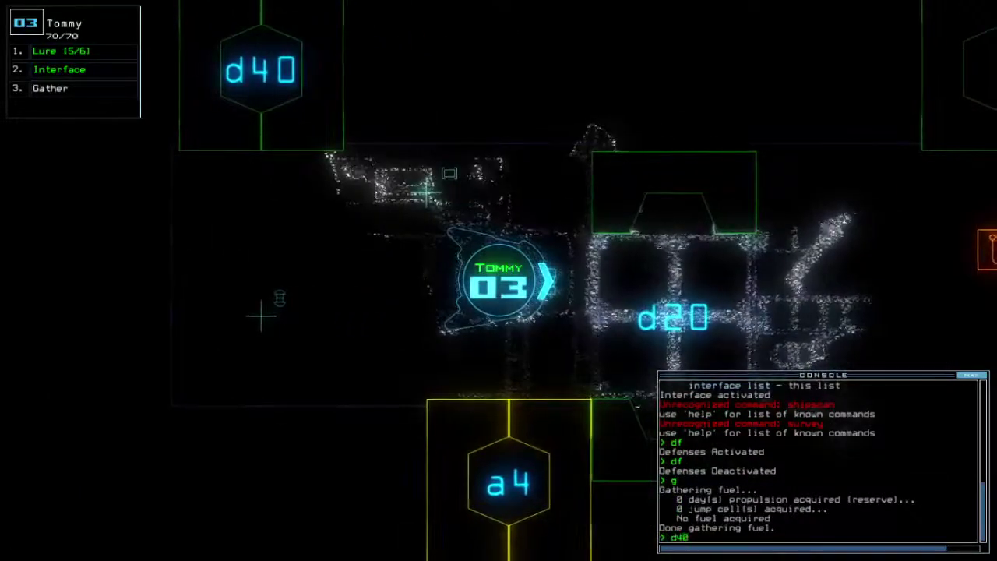
pyautogui.write('d40;d40')
# - Have Tommy operate d40, drop a lure, and open doors d19 and d31
pyautogui.press('Return')
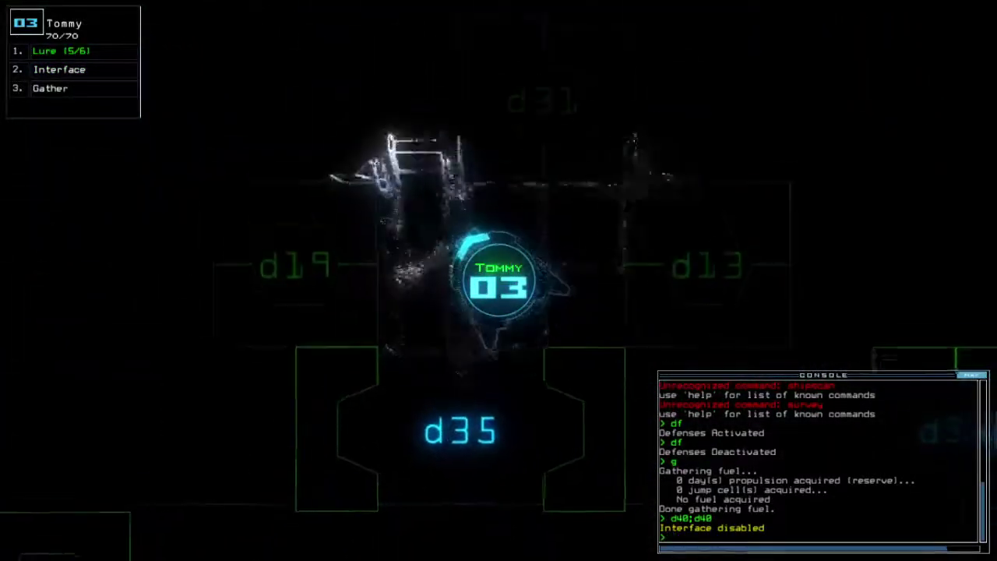
pyautogui.write('l')
pyautogui.press('Return')
pyautogui.write('d19')
pyautogui.press('Return')
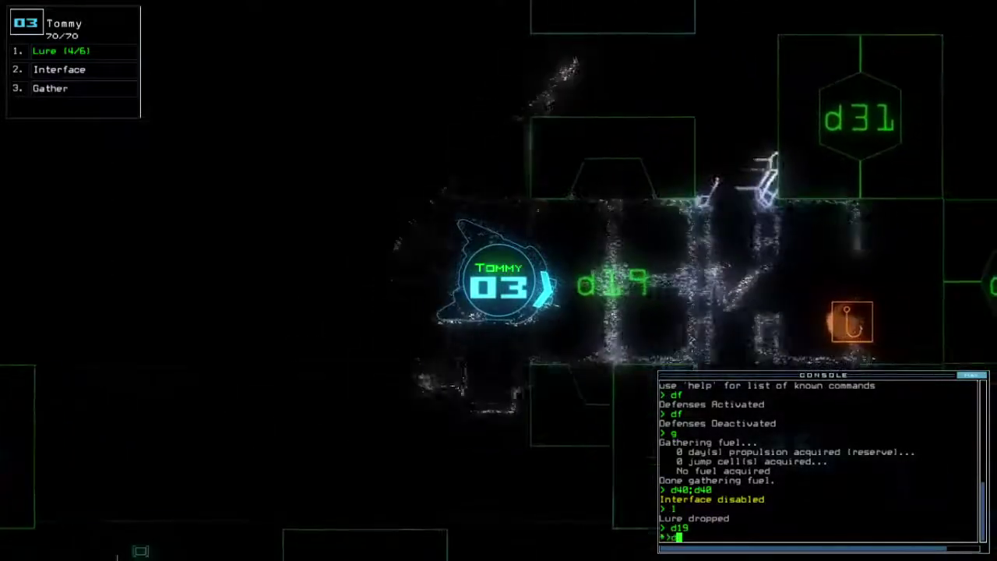
pyautogui.write('31;d31')
pyautogui.press('Return')
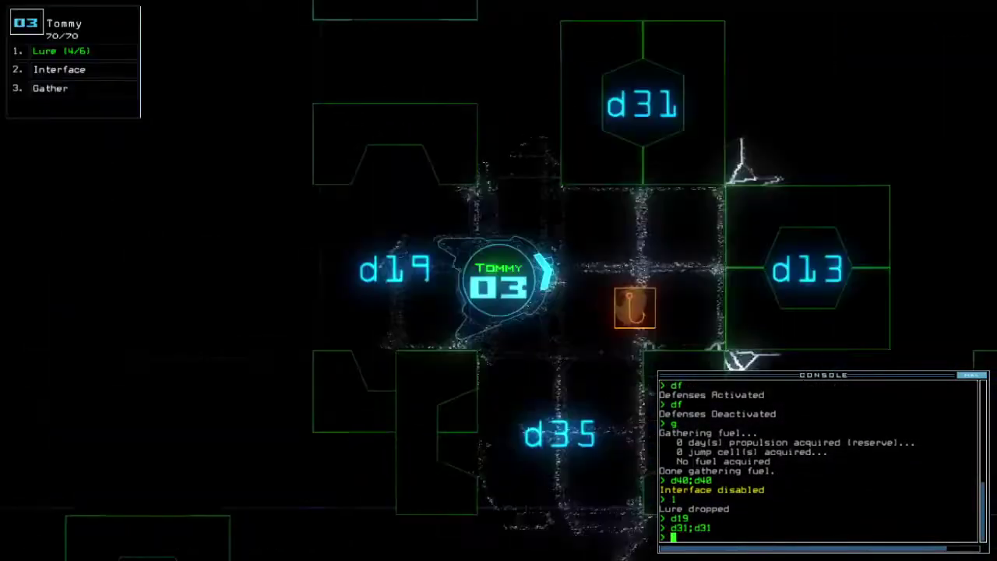
pyautogui.write('te')
# - Check the elapsed time, send drone 2 back, and stop it towing Rick
pyautogui.press('Return')
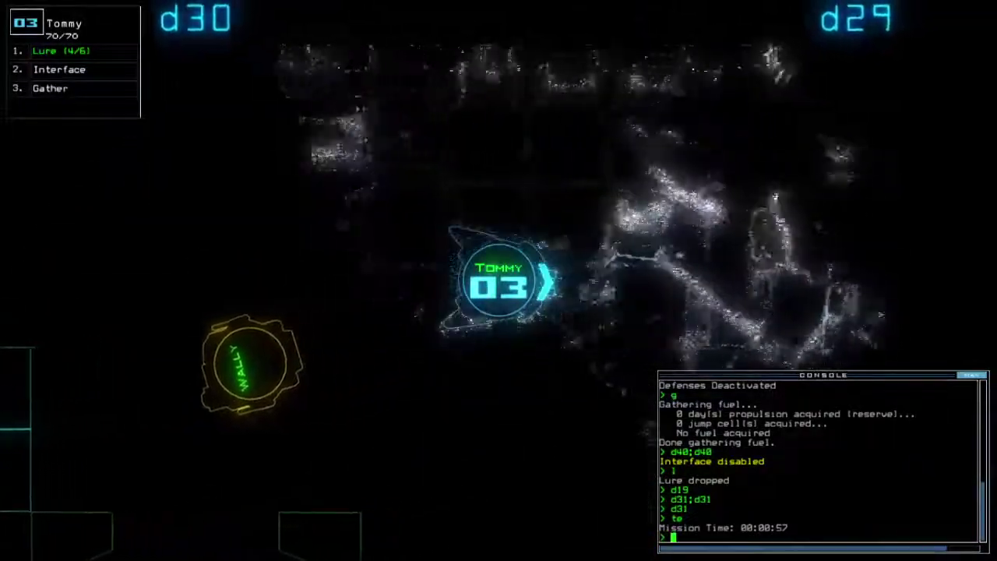
pyautogui.write('back 2')
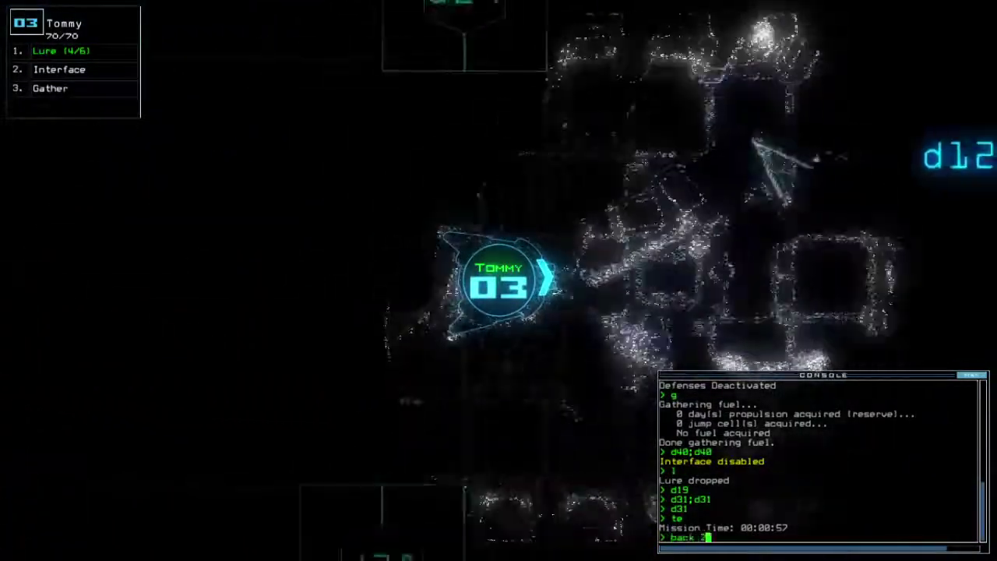
pyautogui.press('Return')
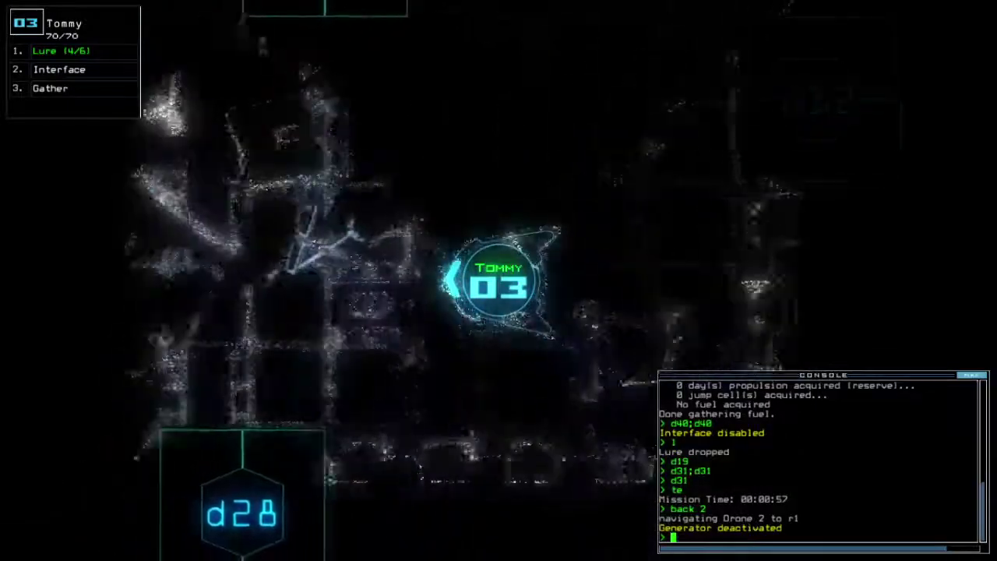
pyautogui.press('F2')
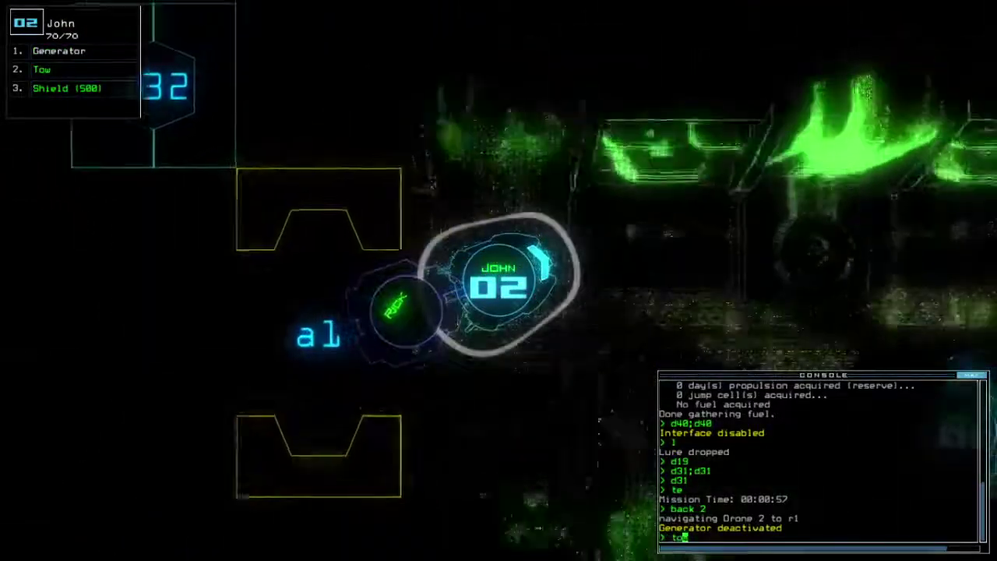
pyautogui.write('tow')
pyautogui.press('Return')
pyautogui.write('take 2 r7')
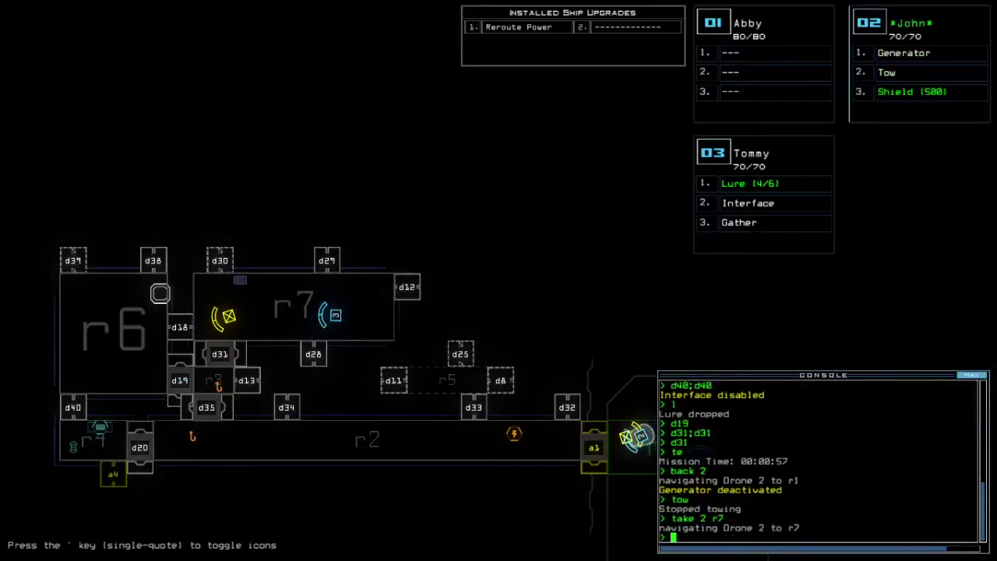
# - Switch between drone cameras and power the generator again
pyautogui.press('F2')
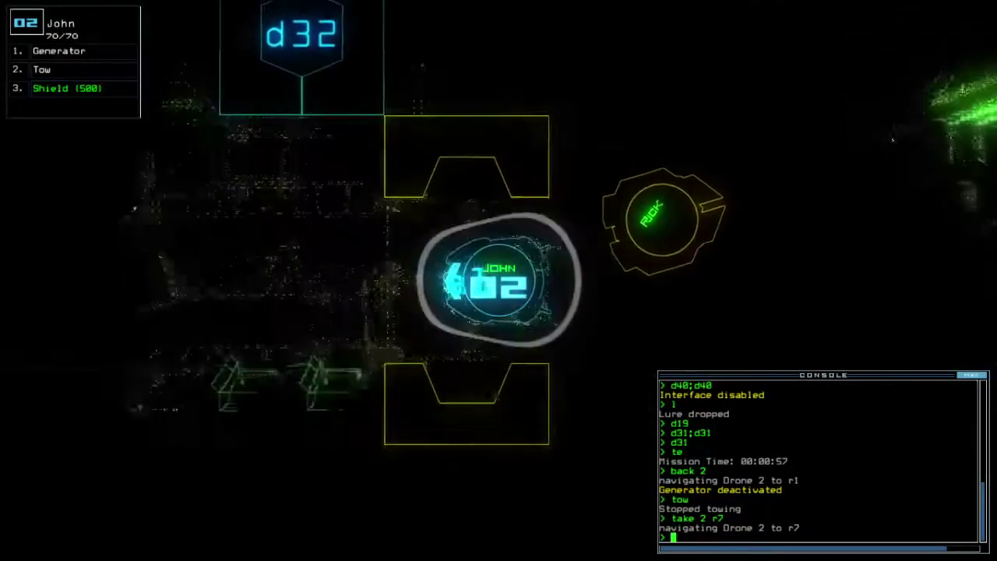
pyautogui.write('g')
pyautogui.press('Return')
pyautogui.press('F1')
pyautogui.write('swap 3')
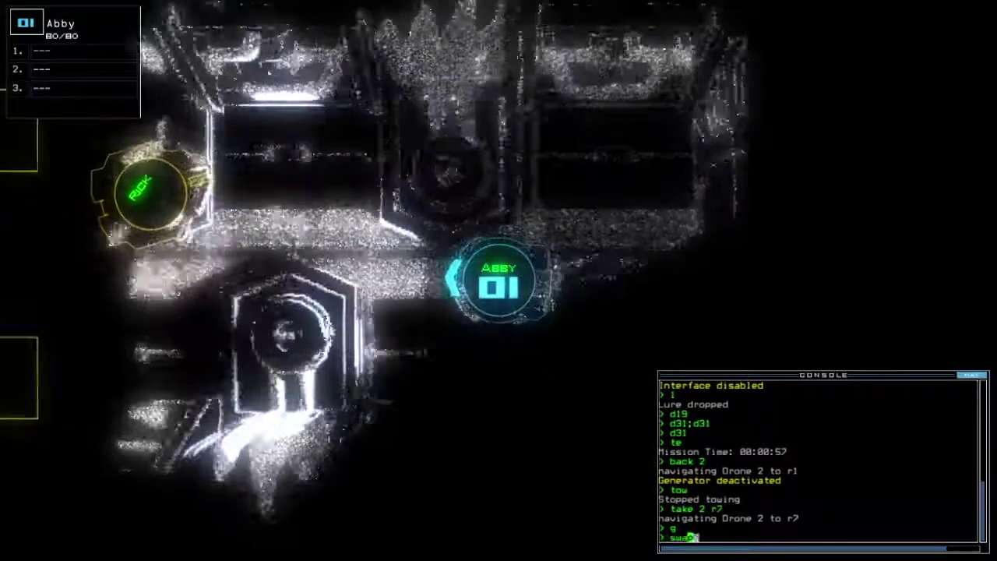
# - Give Abby the Tow module and John the Generator, then send Abby to r7
pyautogui.press('BackSpace')
pyautogui.press('BackSpace')
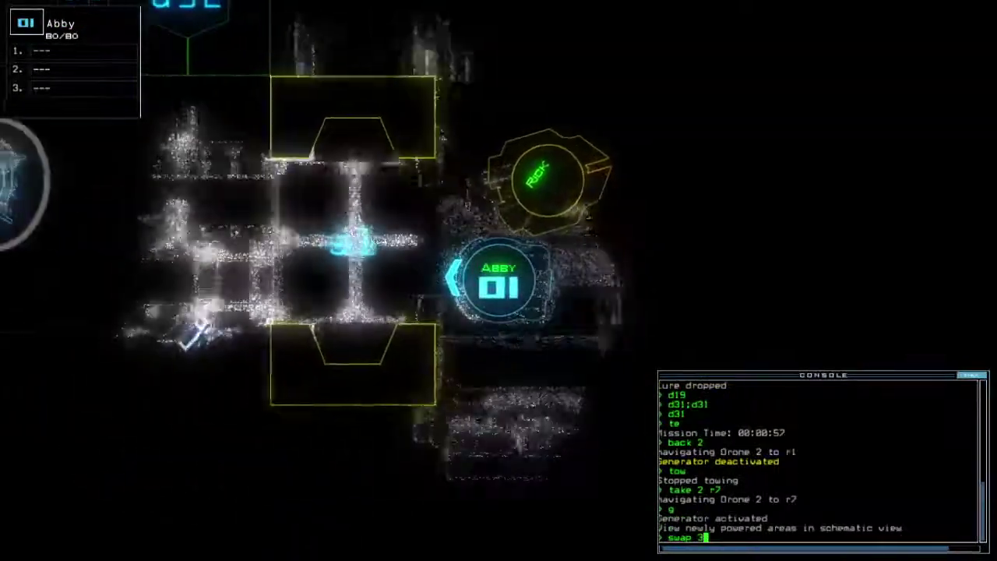
pyautogui.press('Return')
pyautogui.press('Down')
pyautogui.press('Return')
pyautogui.press('Escape')
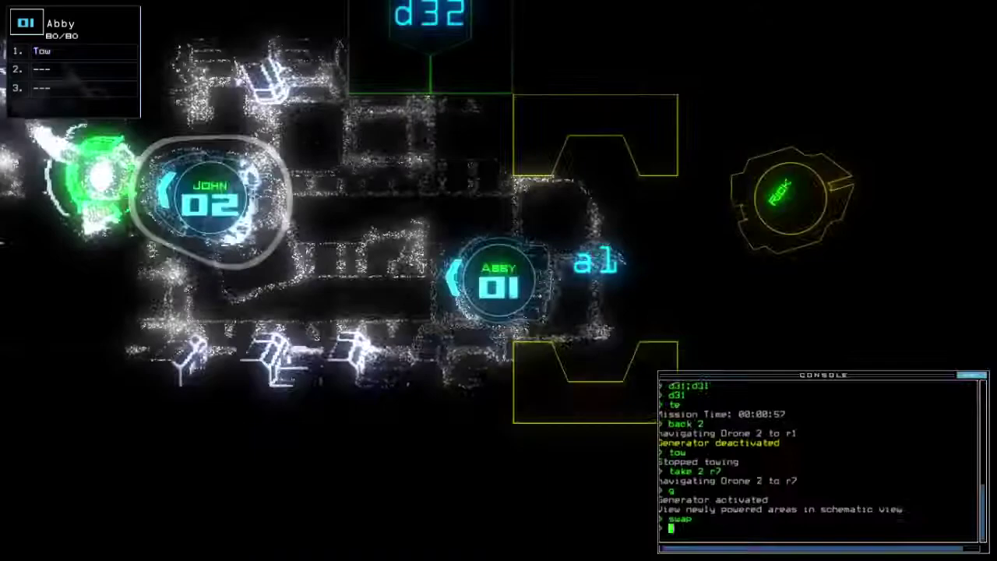
pyautogui.press('Tab')
pyautogui.write('ta')
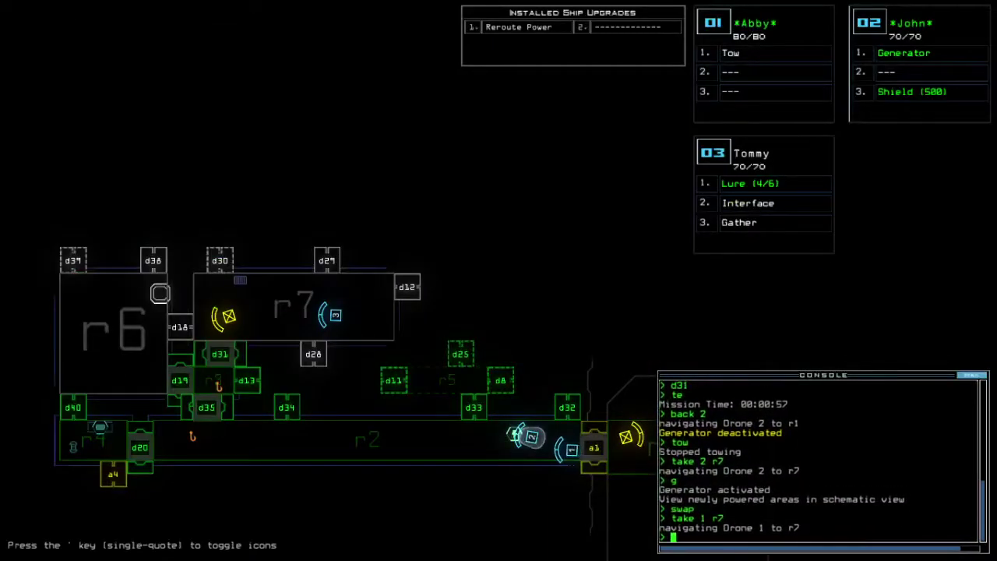
pyautogui.write('swap 3')
# - Move Tommy to Wally and back, open d13, and pick up the lure
pyautogui.press('Return')
pyautogui.press('Escape')
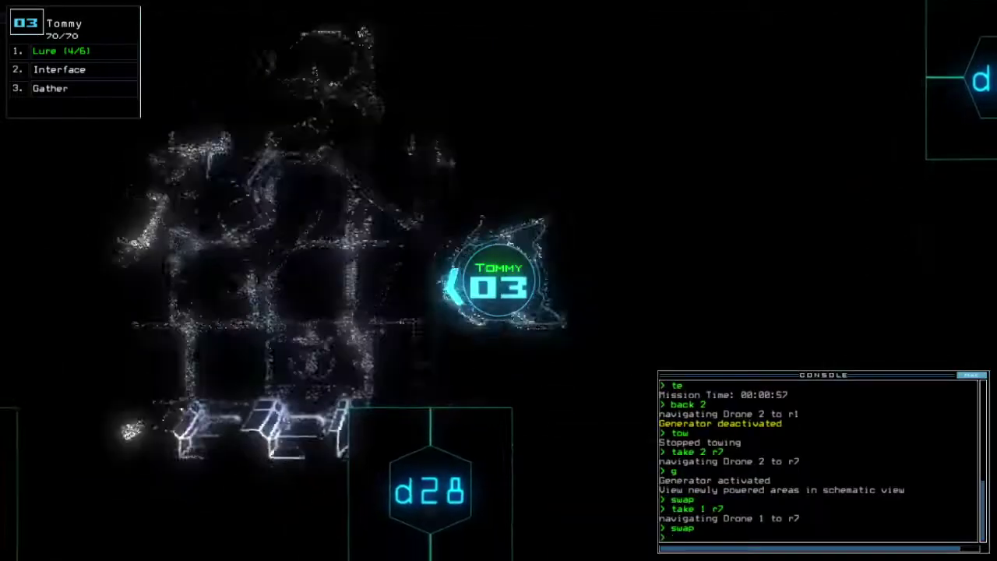
pyautogui.press('Left')
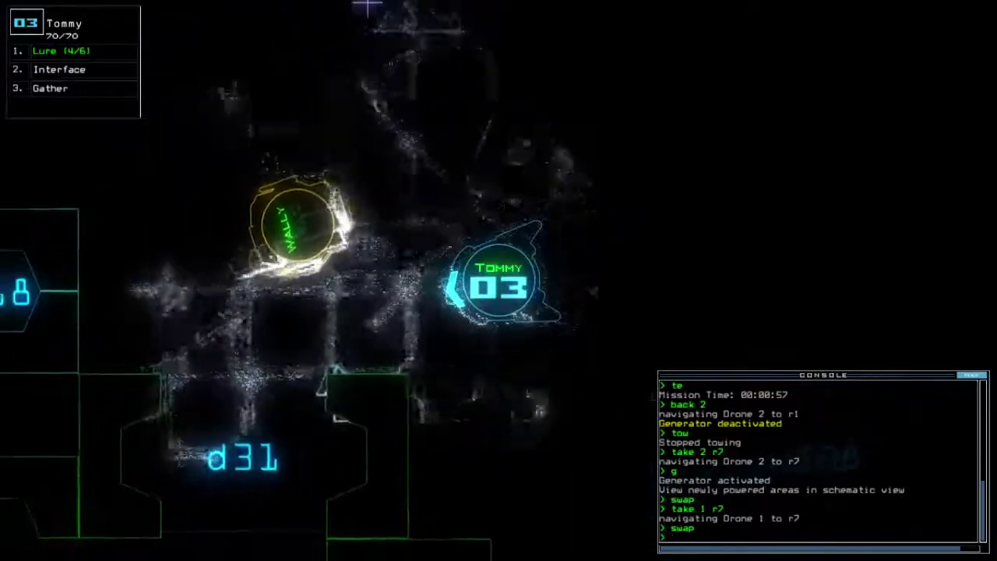
pyautogui.press('Down')
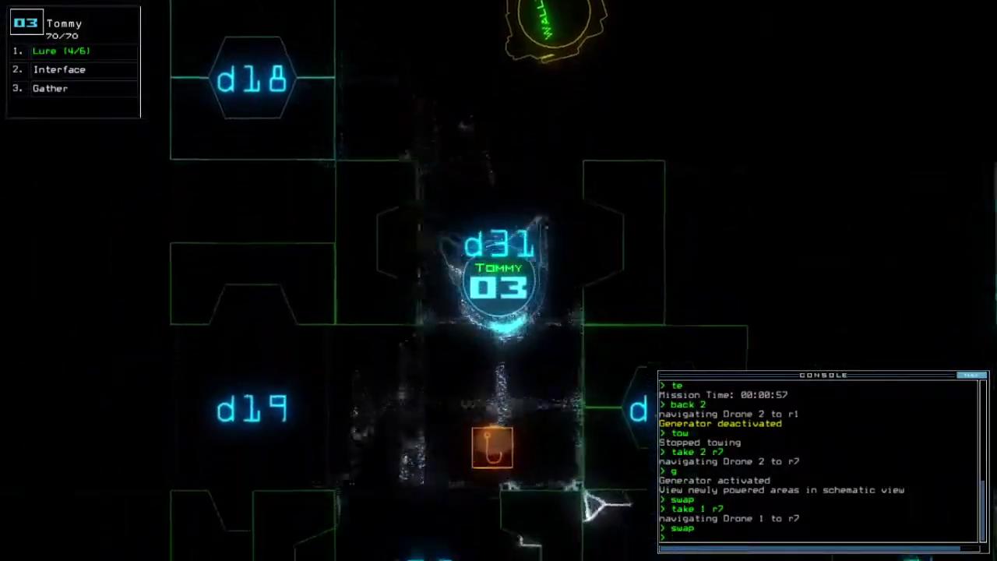
pyautogui.write('d13')
pyautogui.press('Return')
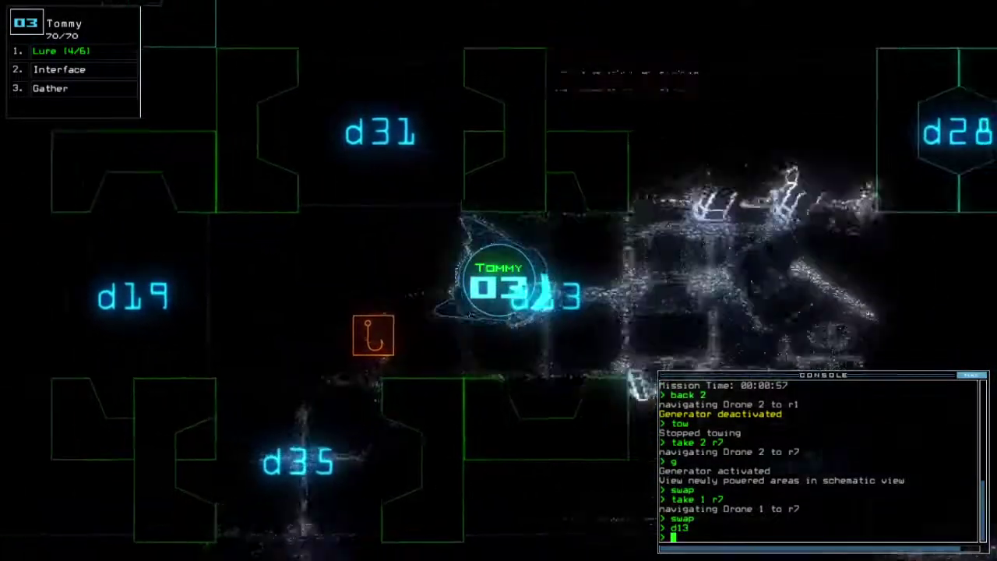
pyautogui.write('d13')
pyautogui.press('Return')
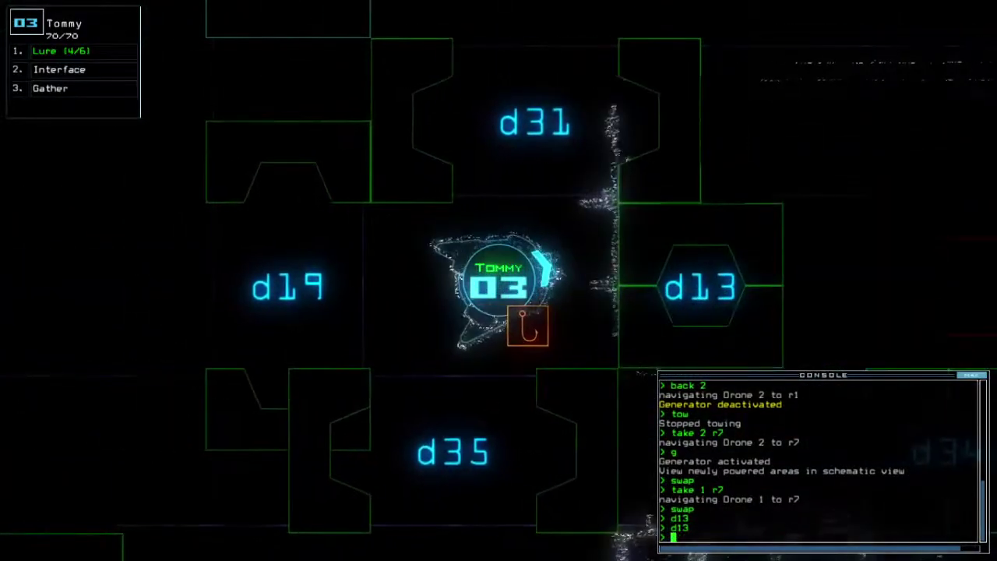
pyautogui.press('Return')
pyautogui.press('Tab')
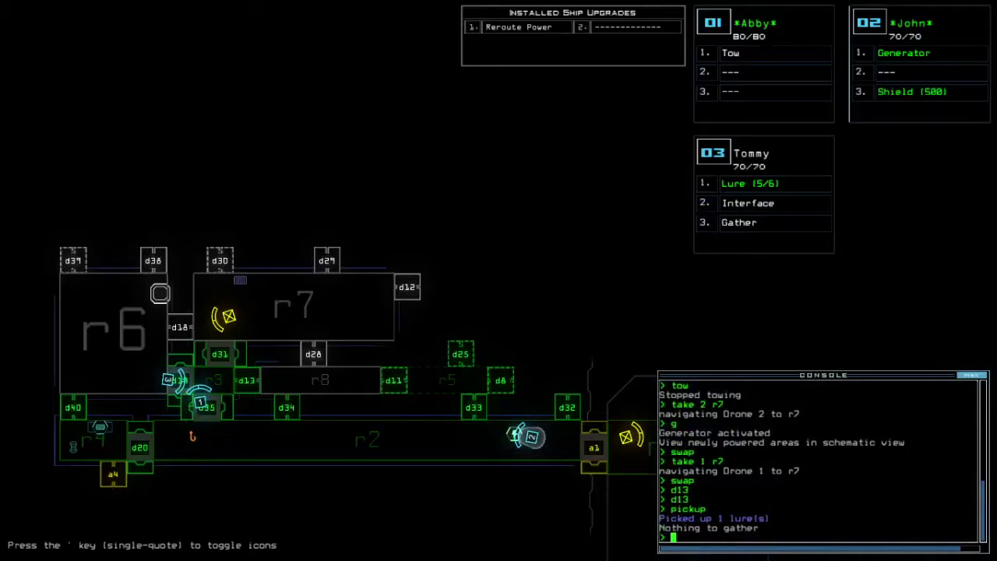
# - Open d11, d33 and d34 for Abby's tow of Wally, then close all doors
pyautogui.press('Tab')
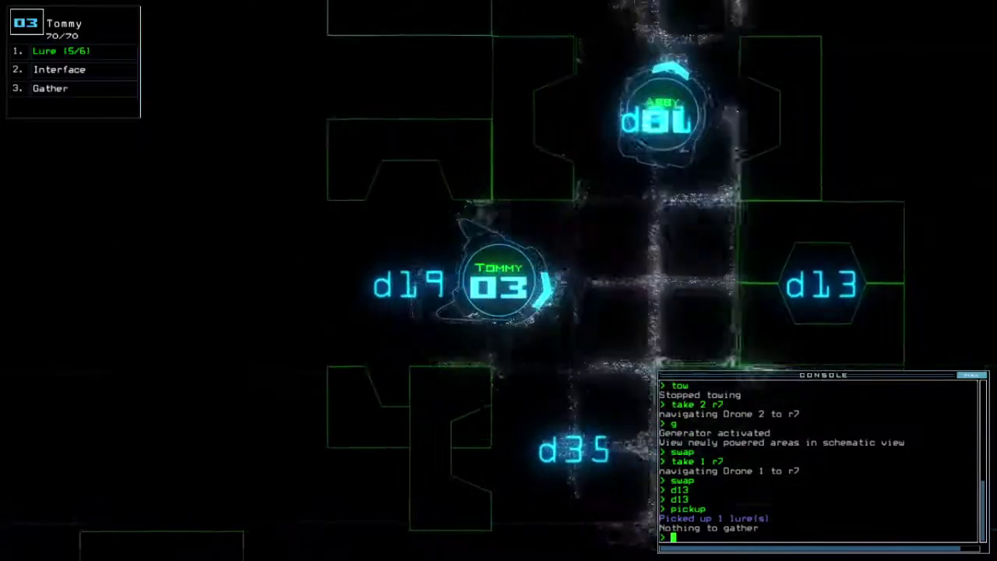
pyautogui.press('Tab')
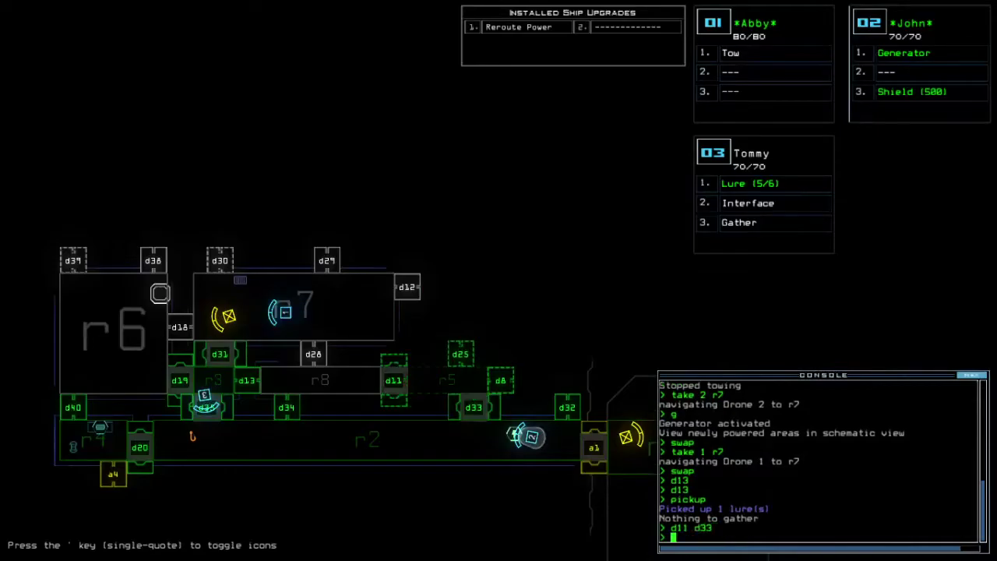
pyautogui.press('Tab')
pyautogui.write('d3')
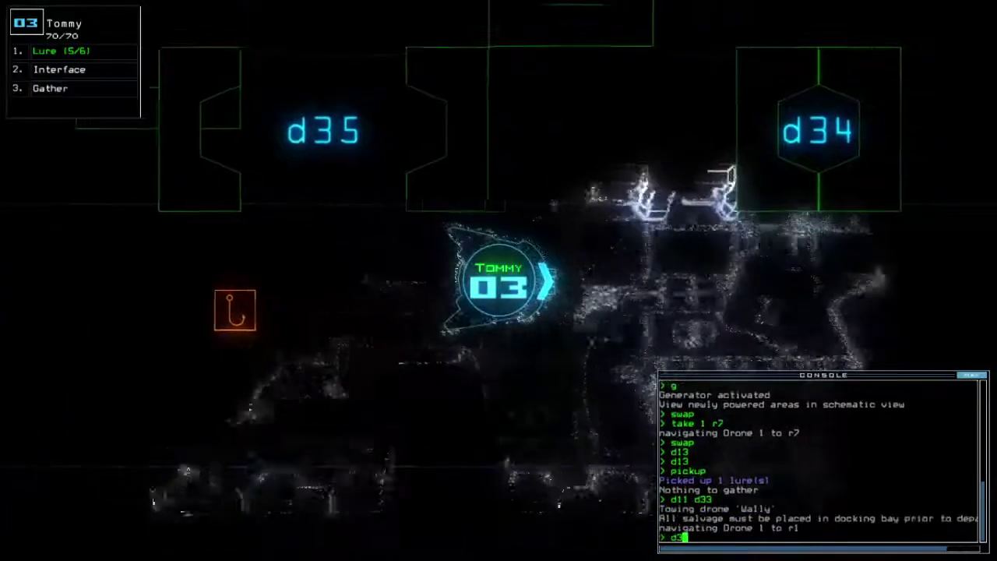
pyautogui.write('4')
pyautogui.press('Return')
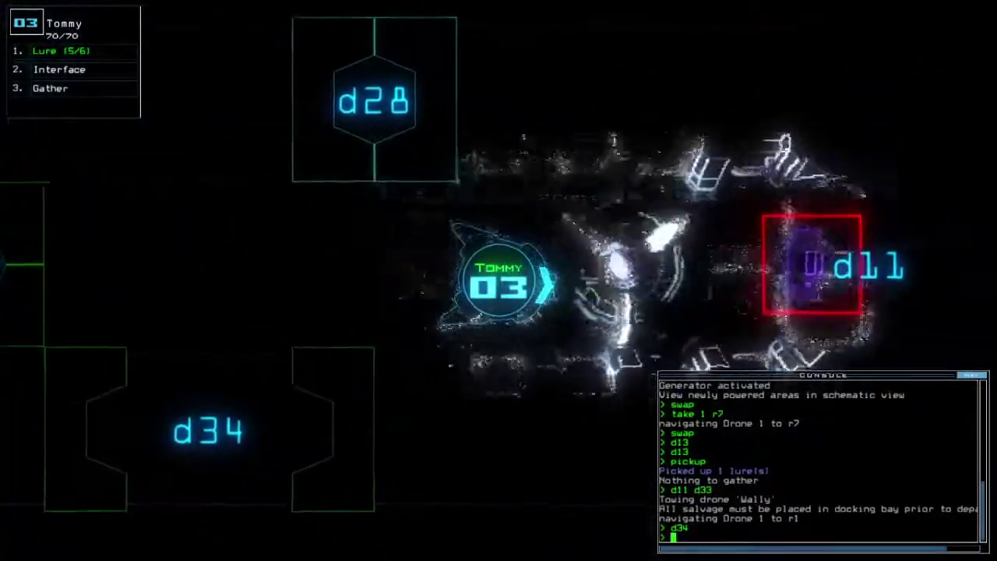
pyautogui.write('cc')
pyautogui.press('Return')
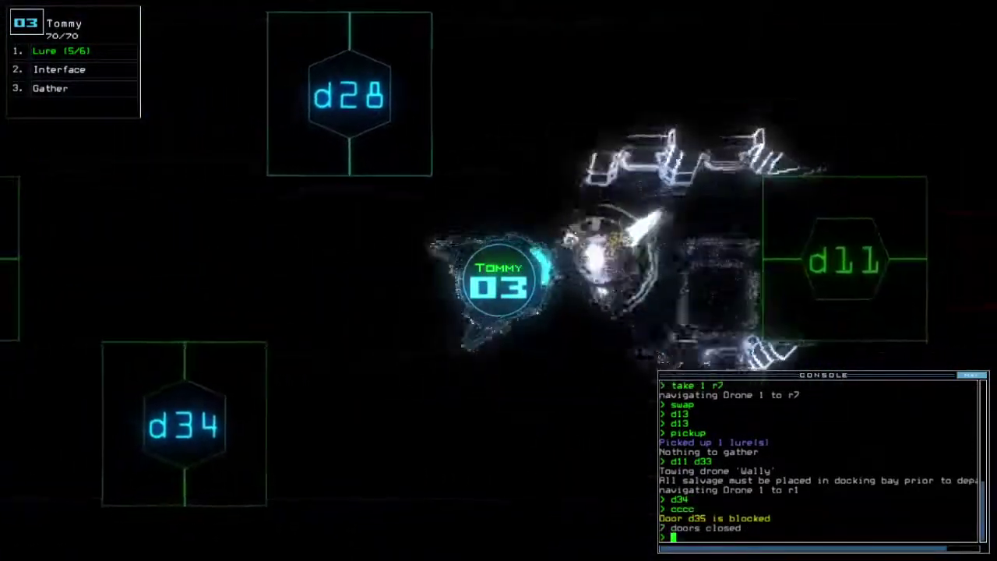
# - Drive Abby past the lure while towing Wally and send her back toward r1
pyautogui.press('Tab')
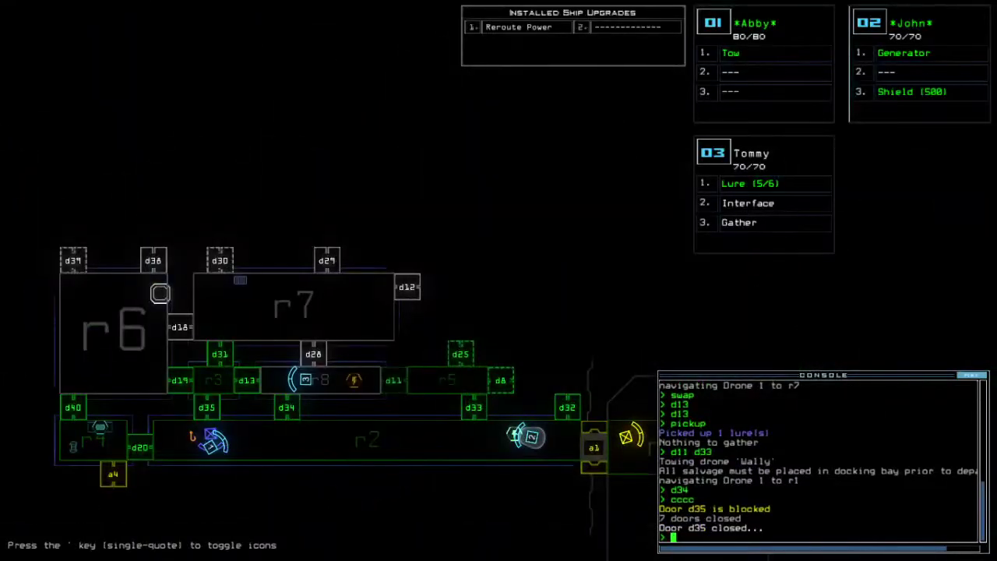
pyautogui.press('Tab')
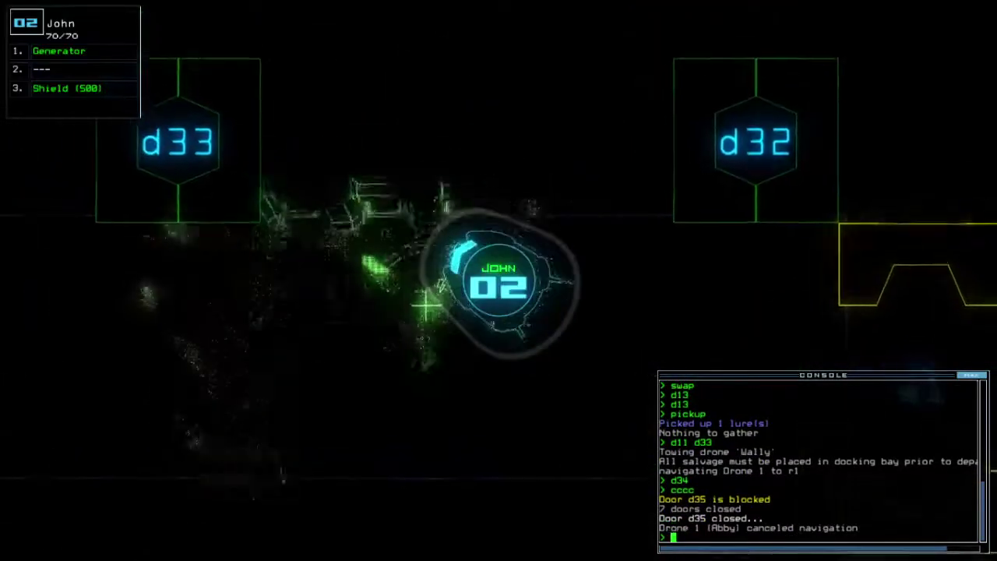
pyautogui.press('F1')
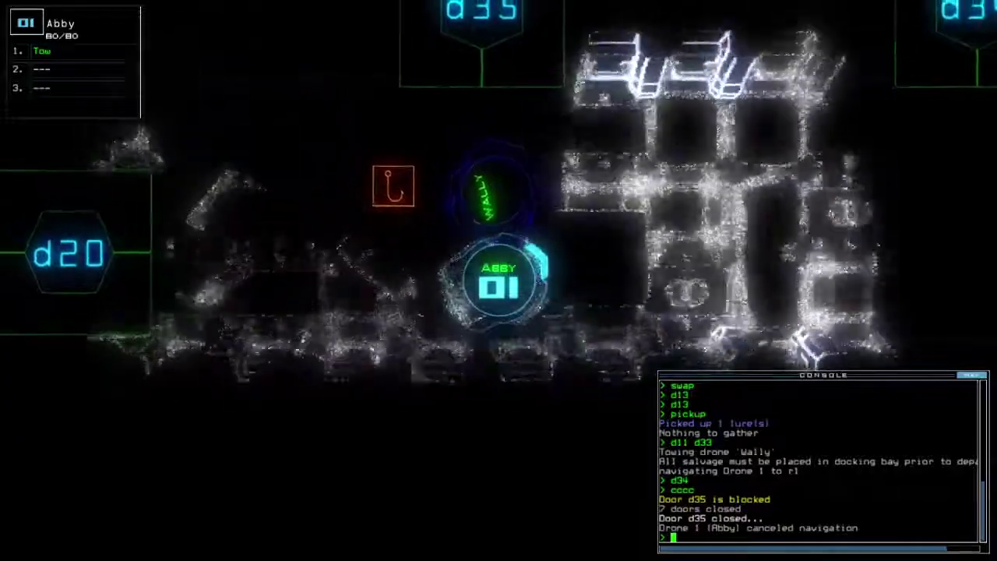
pyautogui.press('Up')
pyautogui.press('Left')
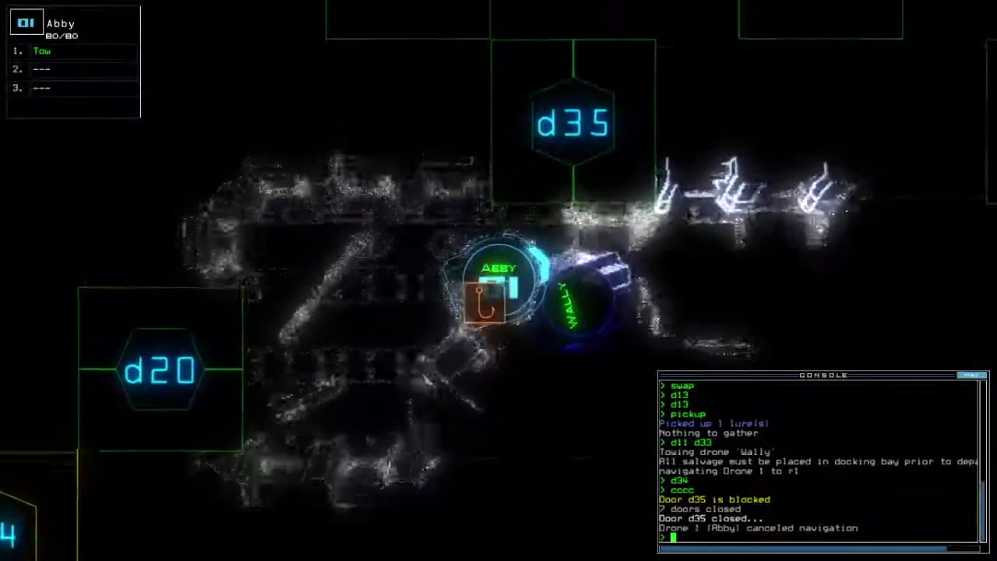
pyautogui.press('Up')
pyautogui.press('Right')
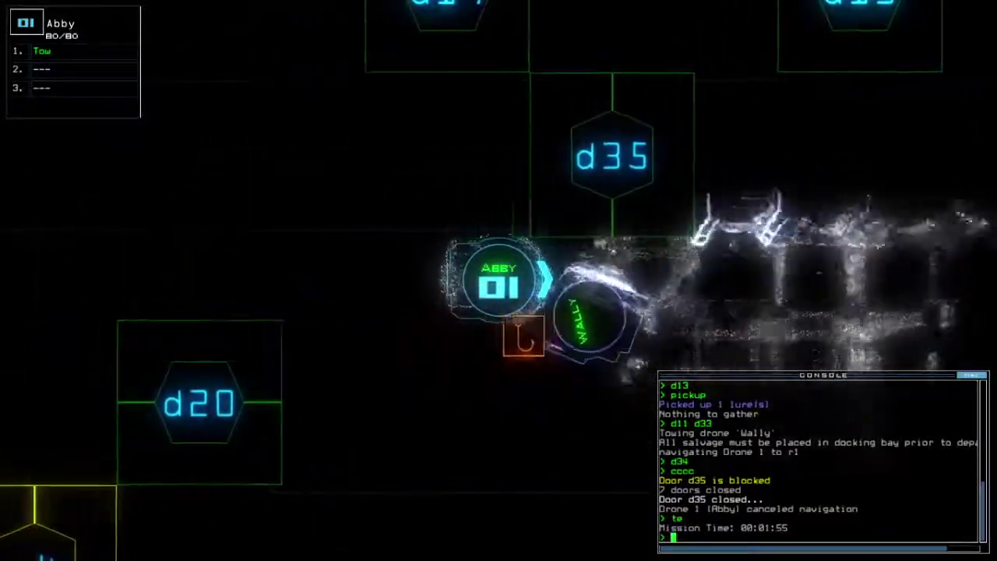
pyautogui.press('Left')
pyautogui.press('Down')
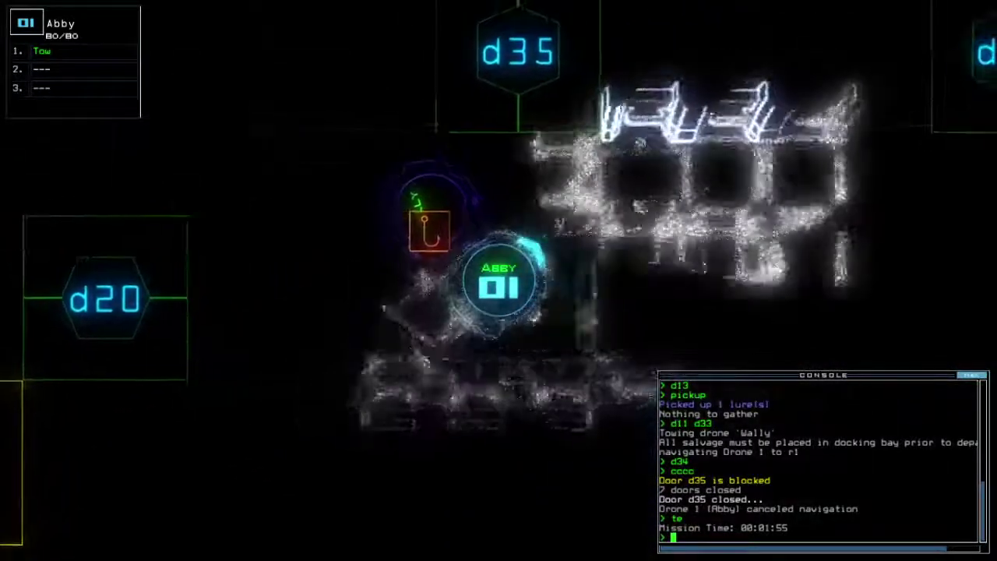
pyautogui.write('back')
pyautogui.press('Return')
pyautogui.press('Tab')
# - Have Tommy pass through d13 and d35 and pick up the lure
pyautogui.click(796, 286)
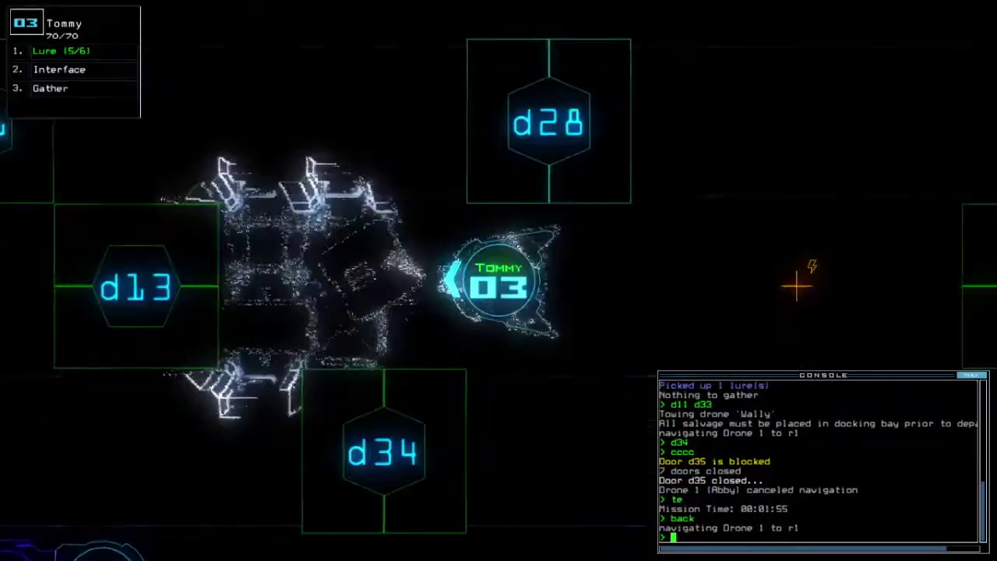
pyautogui.press('Return')
pyautogui.press('Left')
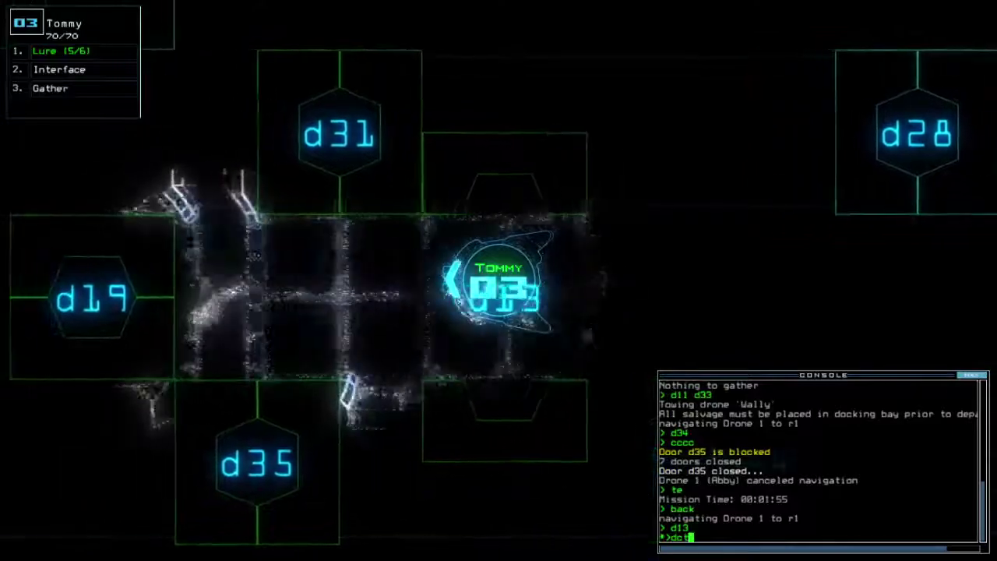
pyautogui.write('5')
pyautogui.press('Return')
pyautogui.press('Down')
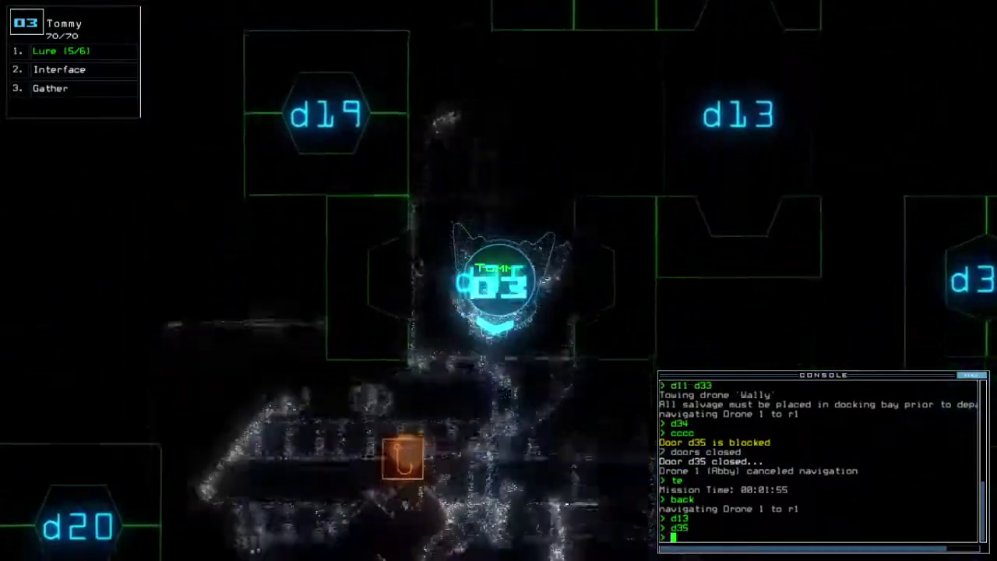
pyautogui.write('pickup')
pyautogui.press('Return')
pyautogui.write('0')
# - Take Tommy through d20 and briefly fire the ship defenses via the interface
pyautogui.press('Return')
pyautogui.press('Left')
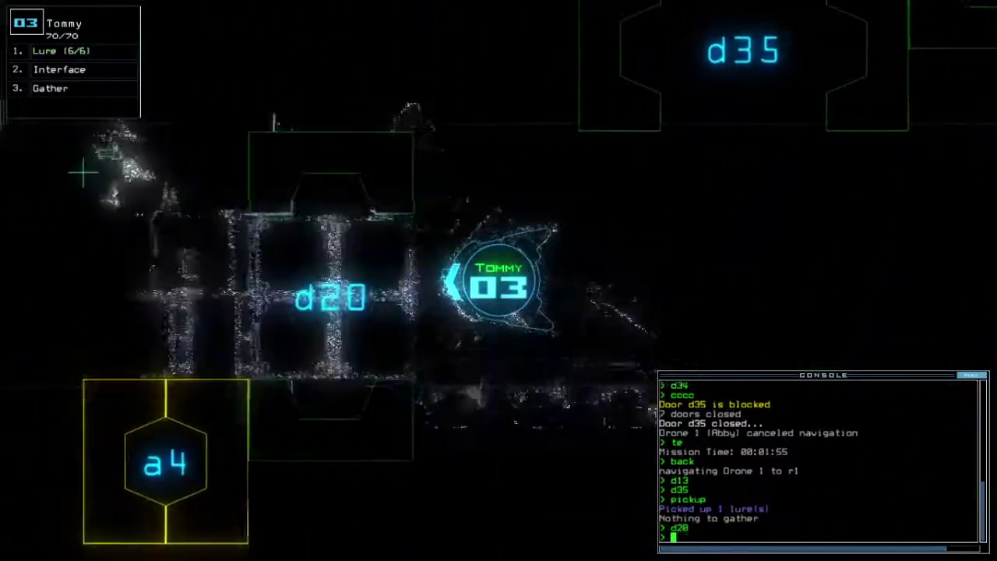
pyautogui.write('def')
pyautogui.press('Return')
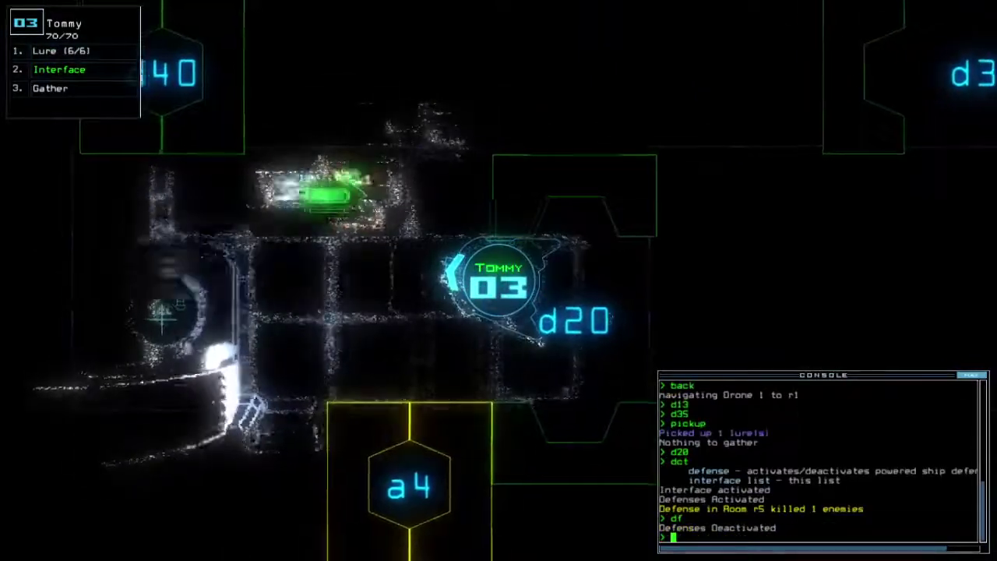
pyautogui.press('Right')
pyautogui.write('swa')
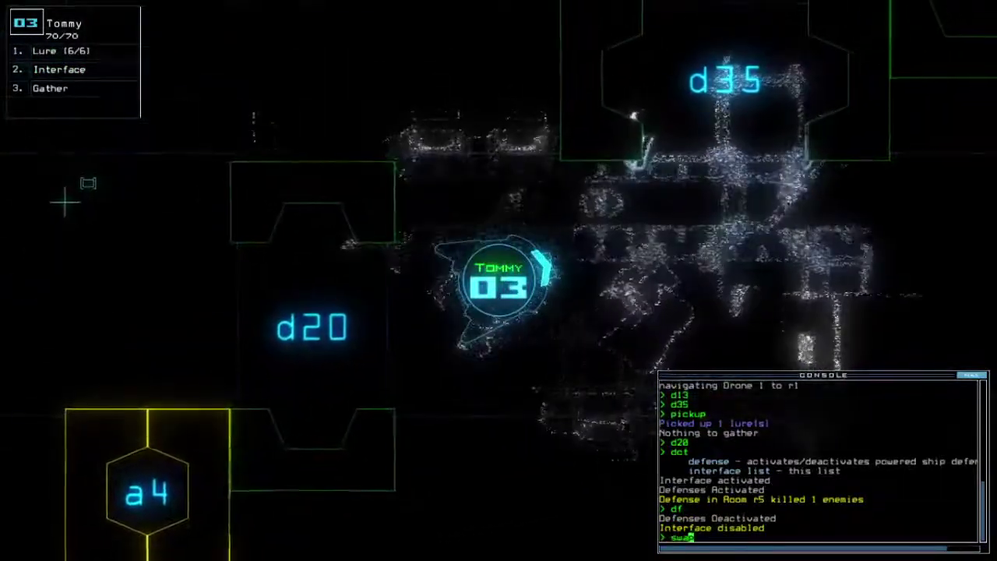
pyautogui.write('p')
# - Open item swapping between Tommy and John, retrying after a mistyped swap command
pyautogui.press('Return')
pyautogui.press('Escape')
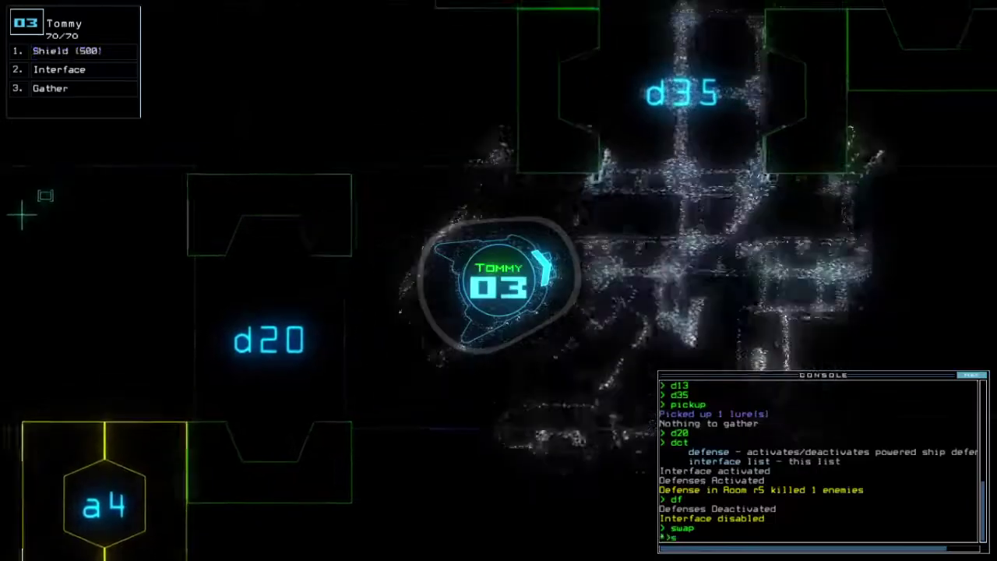
pyautogui.write('shswa')
pyautogui.press('Return')
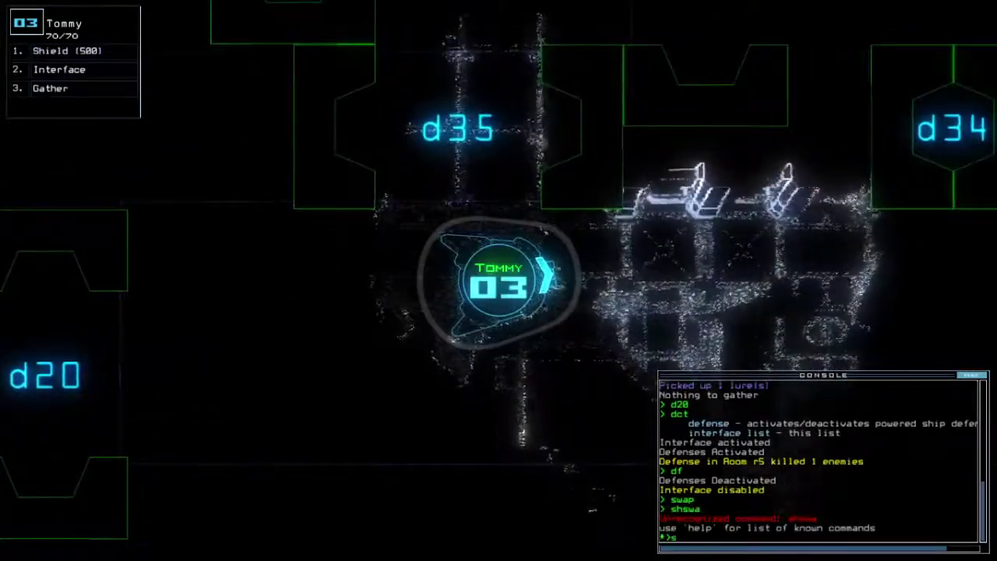
pyautogui.write('wap')
pyautogui.press('Return')
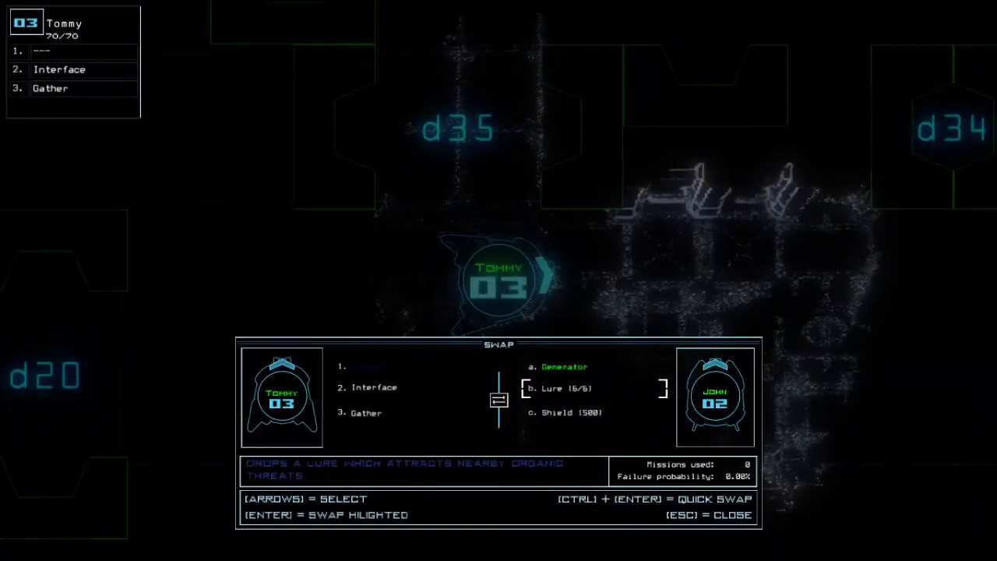
# - Move the lure and trap from the derelict drones onto drone 01
pyautogui.press('Escape')
pyautogui.press('Tab')
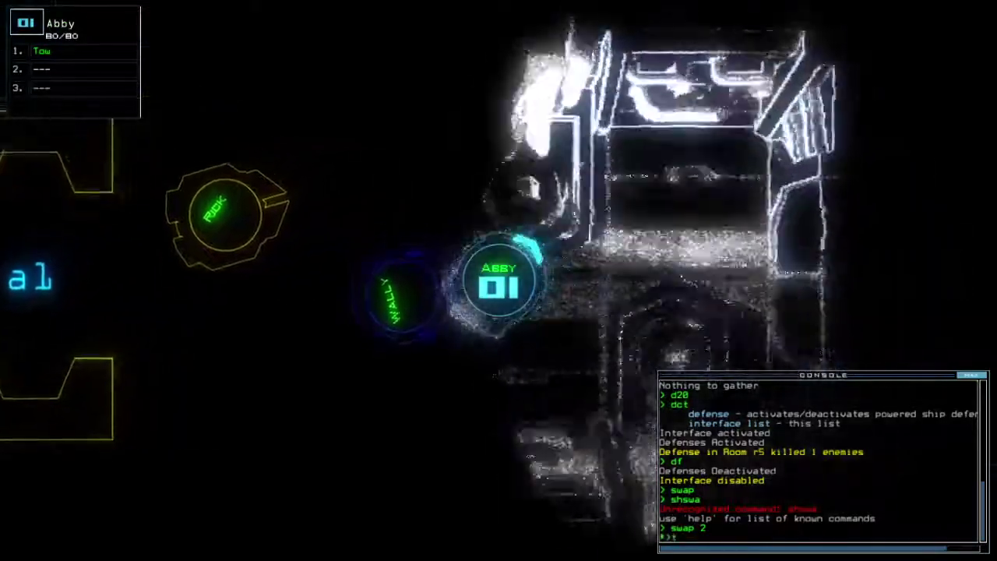
pyautogui.write('toap')
pyautogui.press('Return')
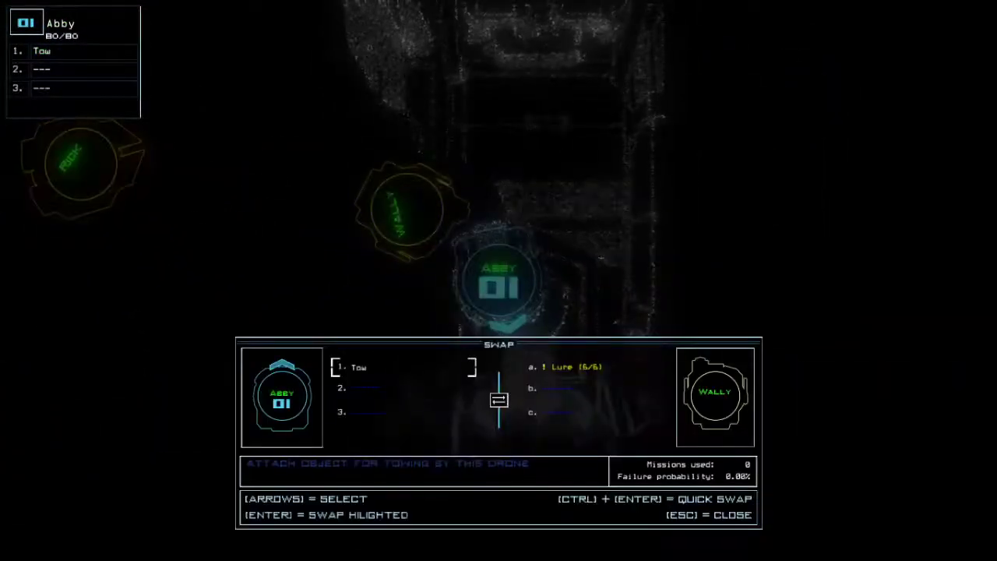
pyautogui.press('Escape')
pyautogui.write('swa')
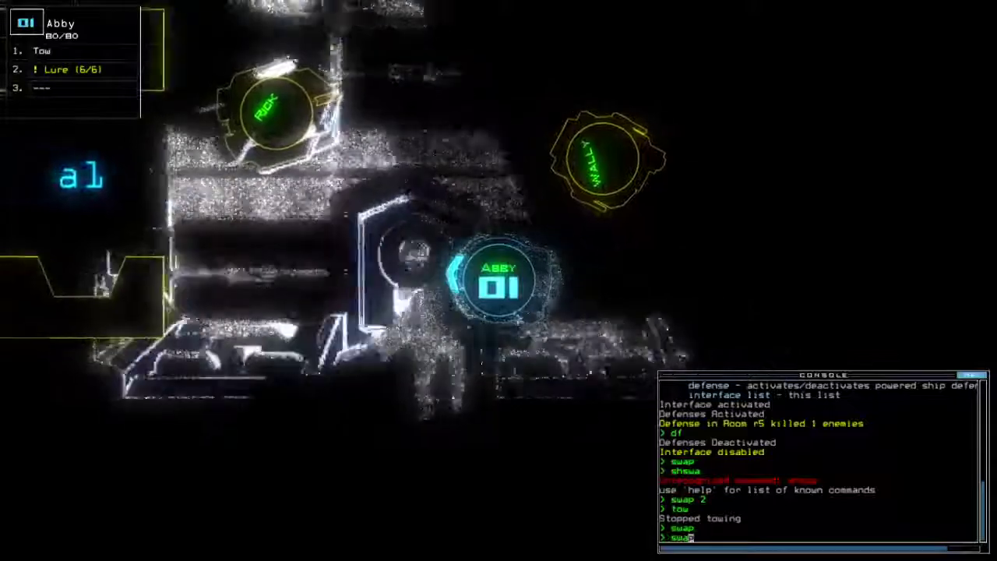
pyautogui.write('p')
pyautogui.press('Return')
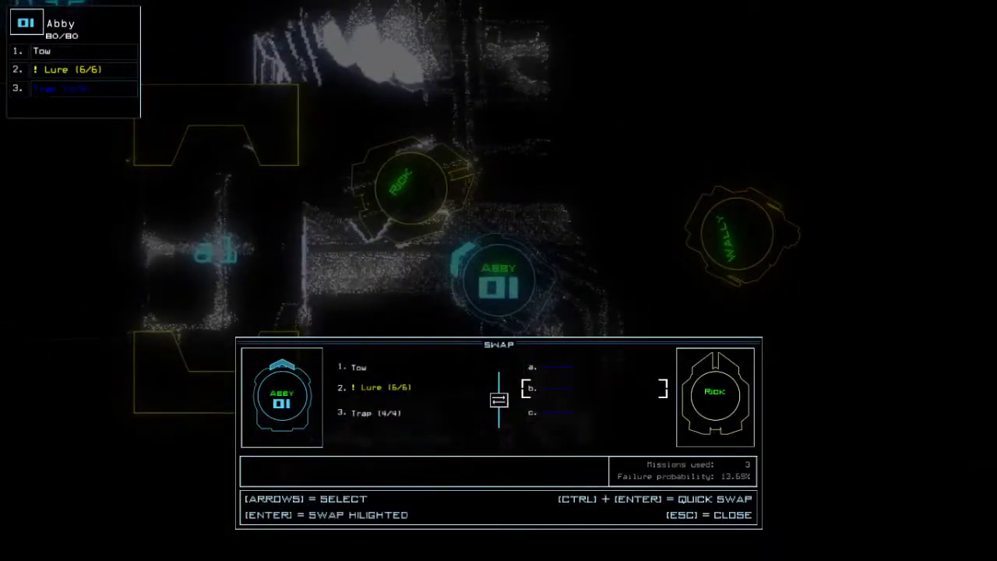
pyautogui.press('Escape')
pyautogui.write('swap 3')
# - Hand the trap to drone 03 with swap 3
pyautogui.press('Return')
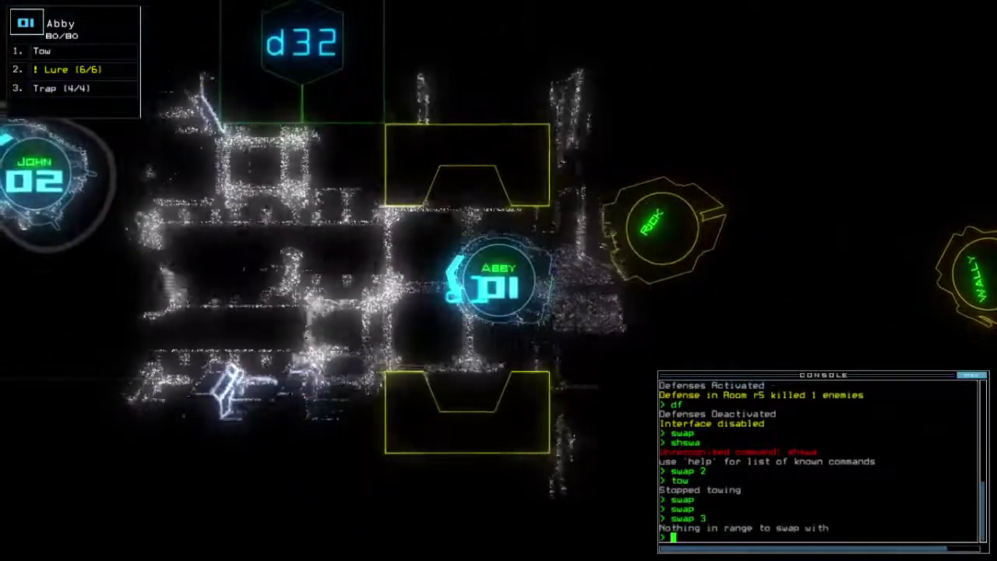
pyautogui.write('swap 3')
pyautogui.press('Return')
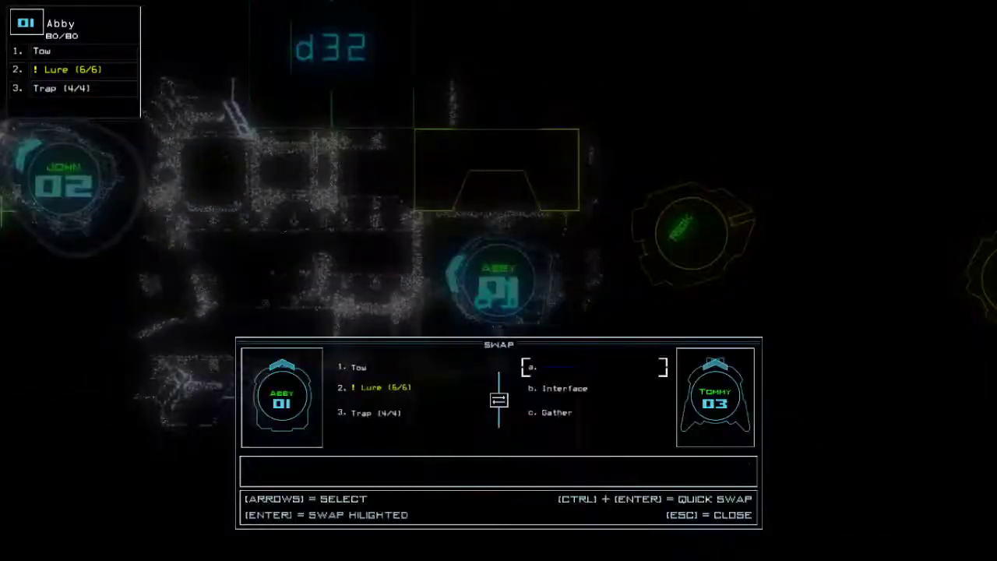
pyautogui.press('Escape')
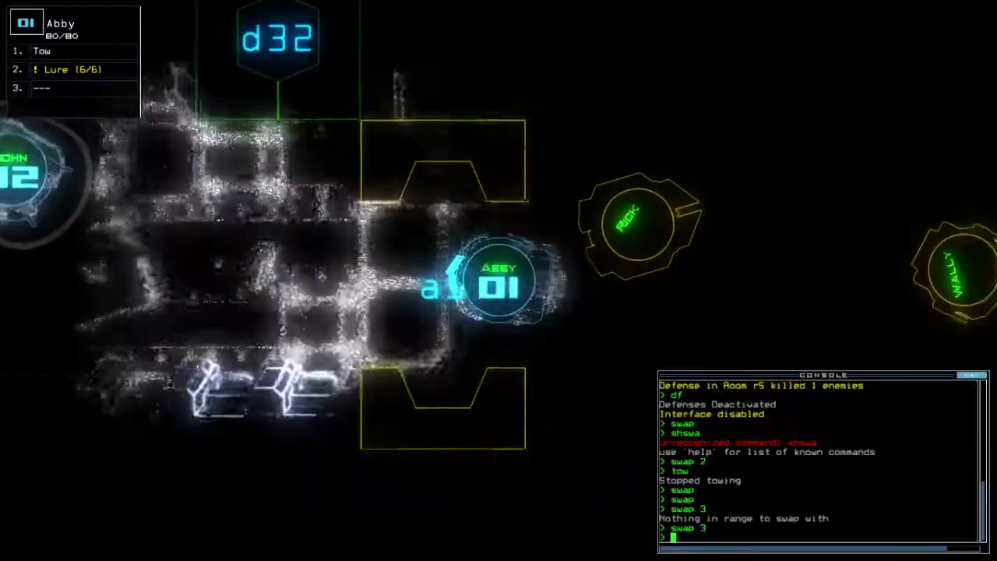
# - Take drone 03 through d34, close all doors, and advance through d8 toward d25
pyautogui.press('3')
pyautogui.write('d3')
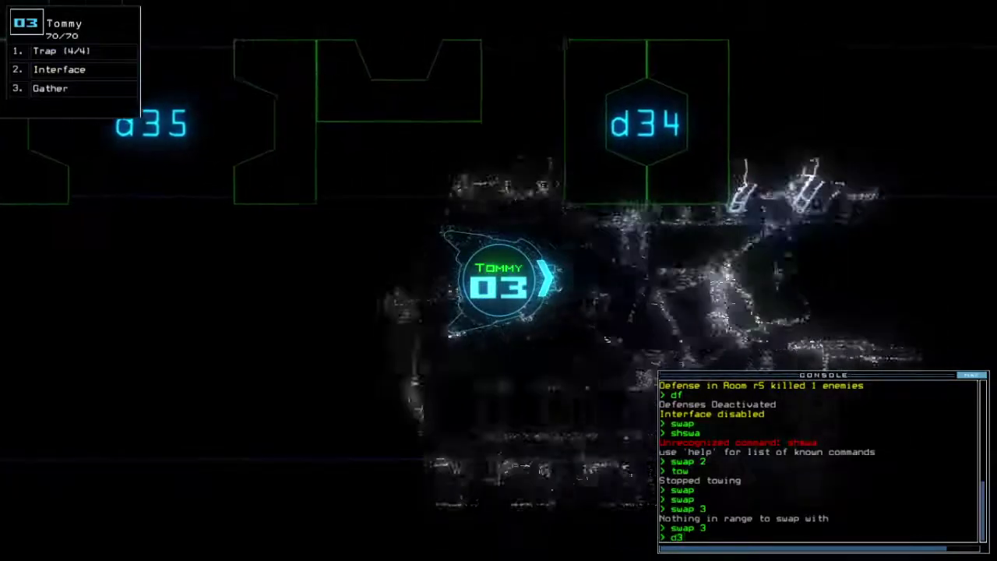
pyautogui.write('4')
pyautogui.press('Return')
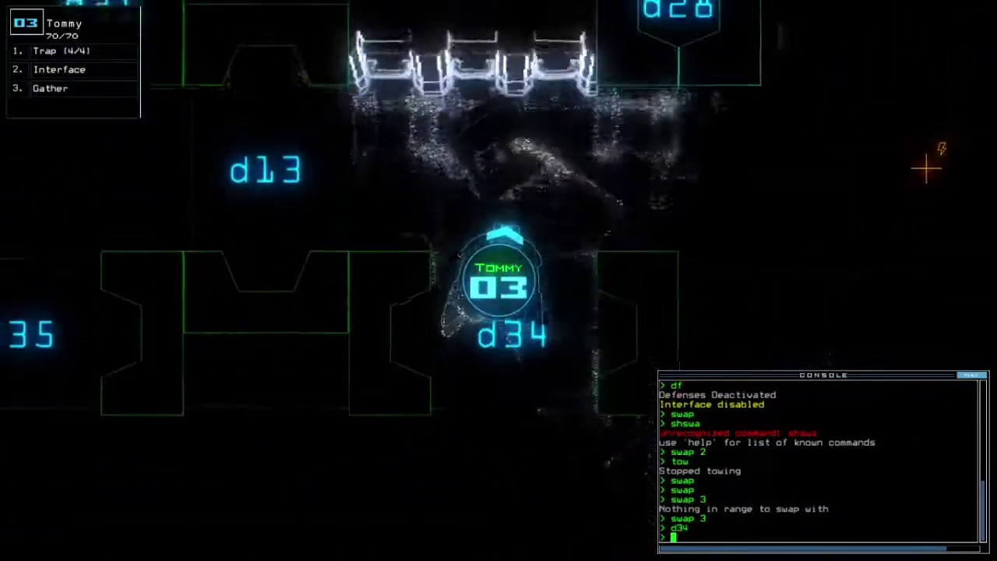
pyautogui.write('cccc')
pyautogui.press('Return')
pyautogui.write('d')
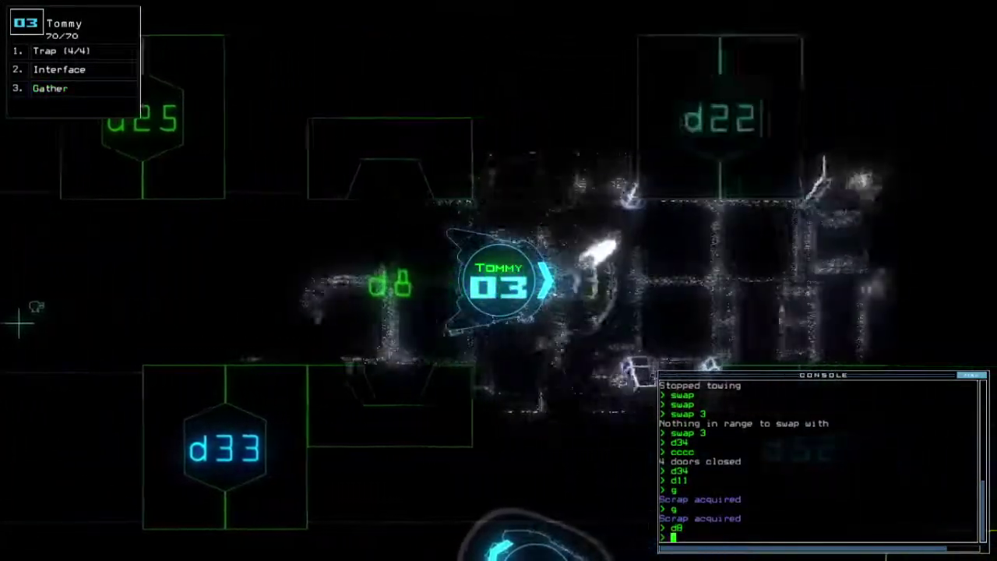
pyautogui.write('c')
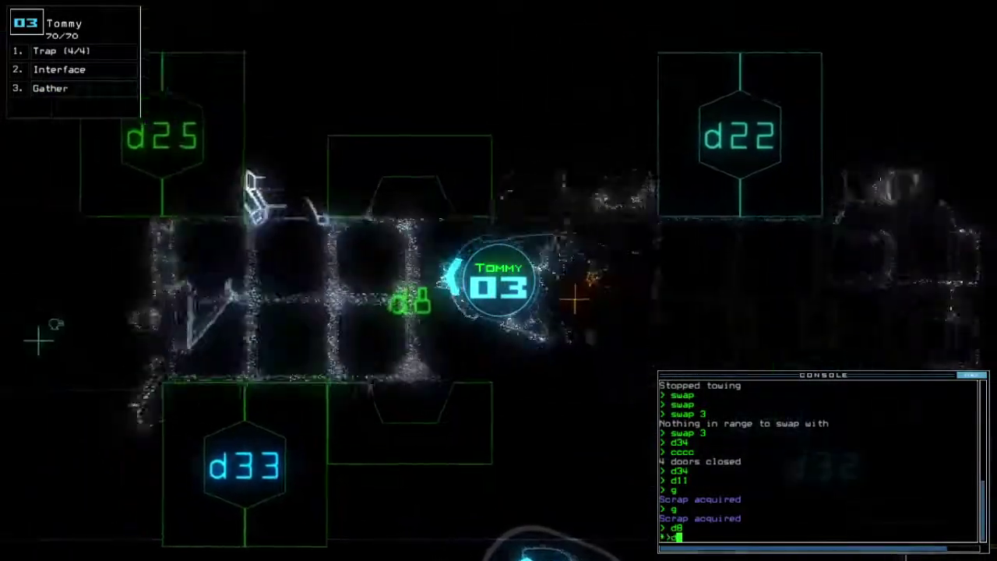
pyautogui.write('8 d25')
pyautogui.press('Return')
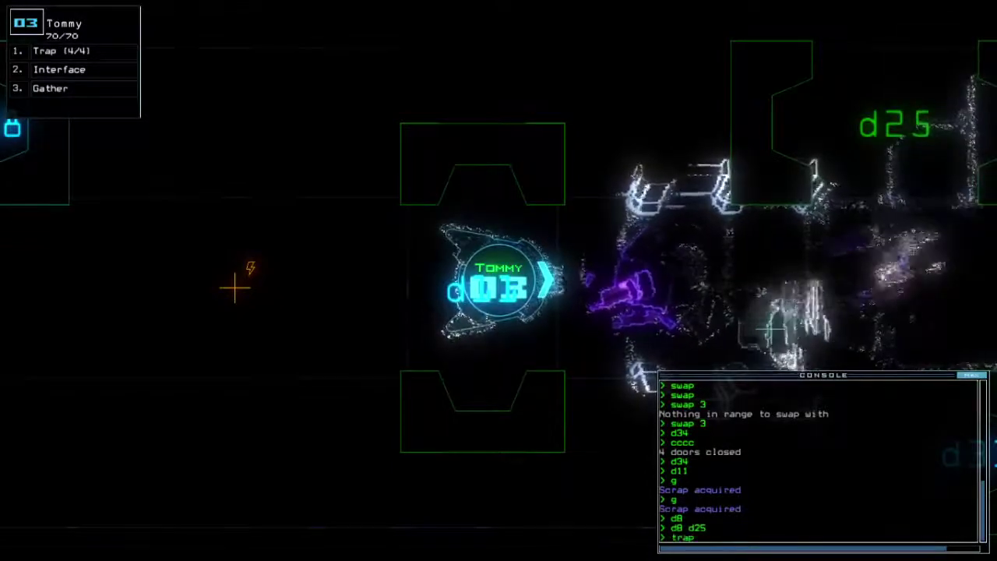
# - Drop and detonate a trap, send drone 03 to door d25, and close the doors around it
pyautogui.press('Return')
pyautogui.write('cccc')
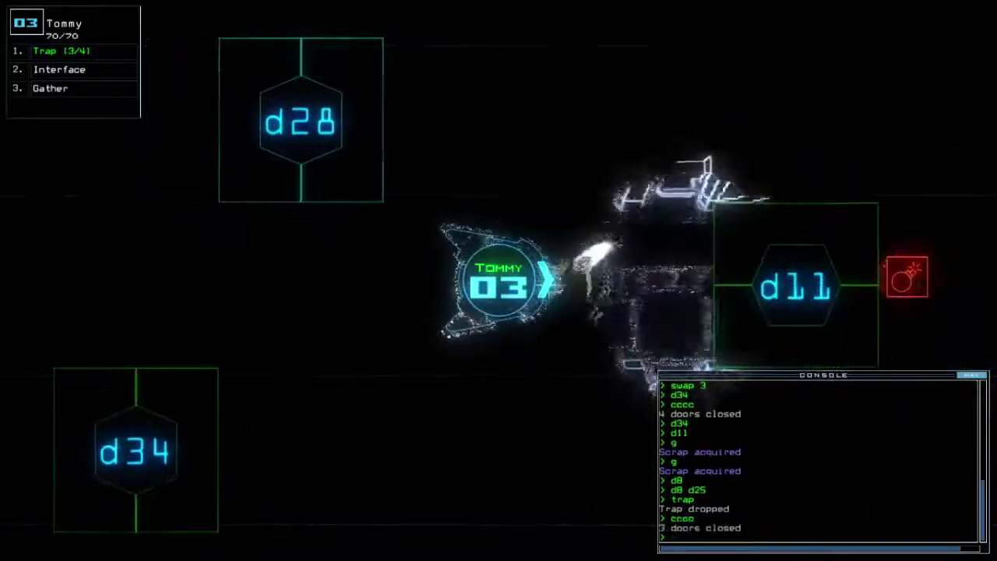
pyautogui.press('Tab')
pyautogui.press('Tab')
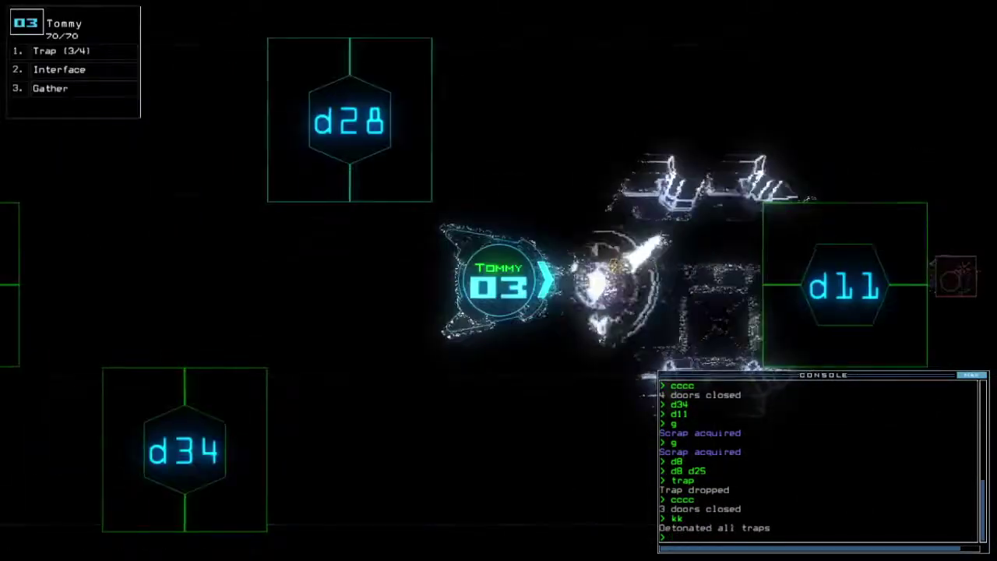
pyautogui.write('c')
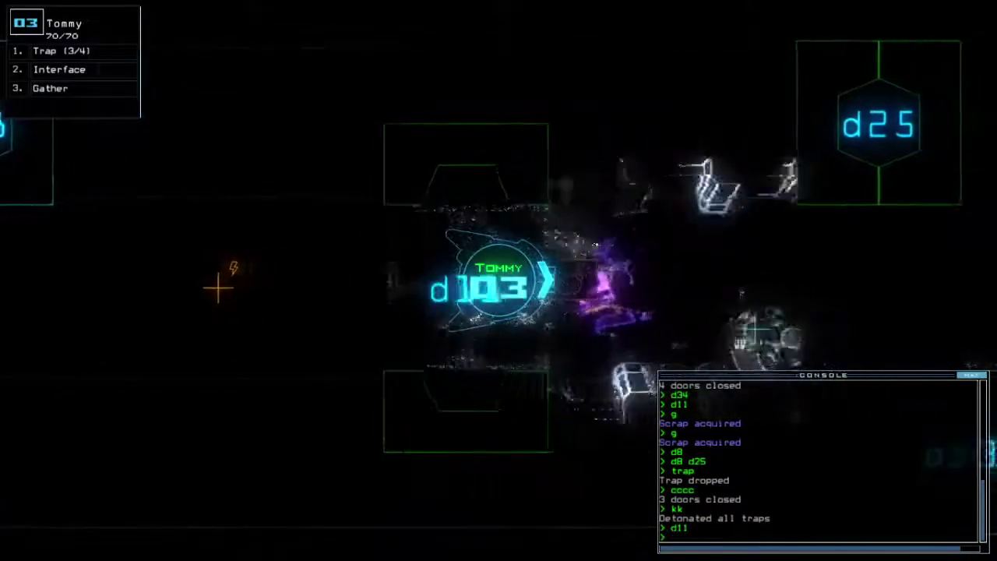
pyautogui.write('d25')
pyautogui.press('Return')
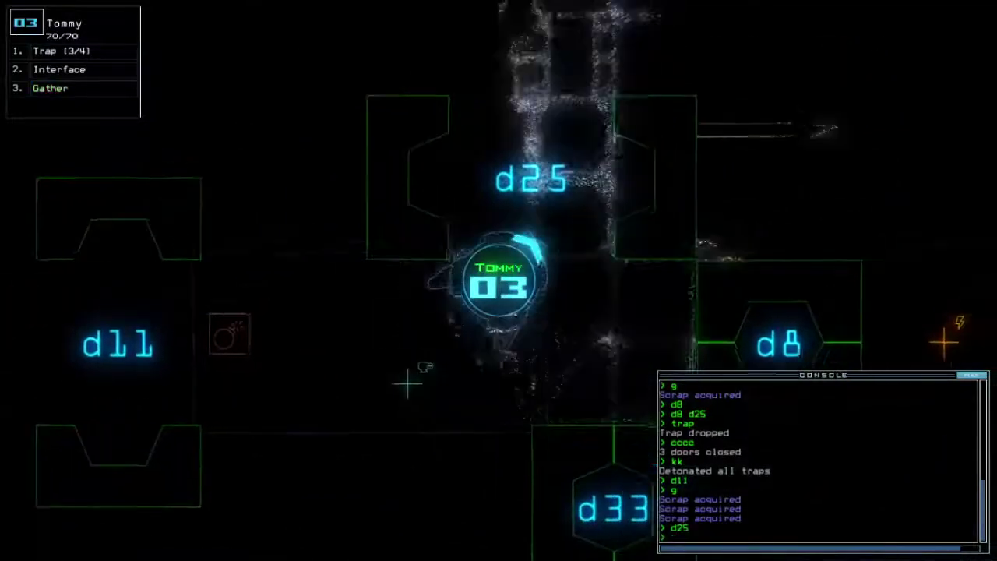
pyautogui.write('cccc')
pyautogui.press('Return')
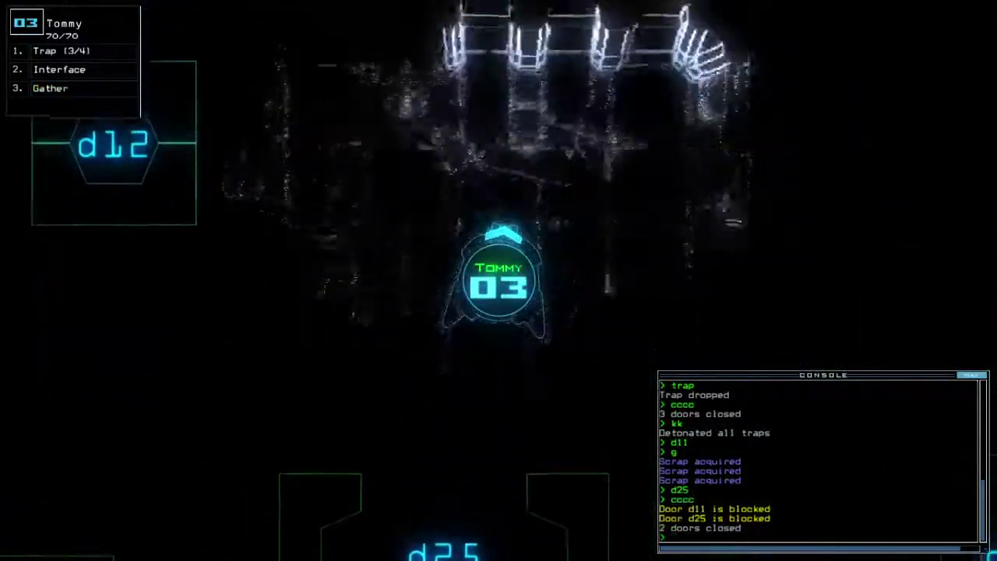
pyautogui.press('Tab')
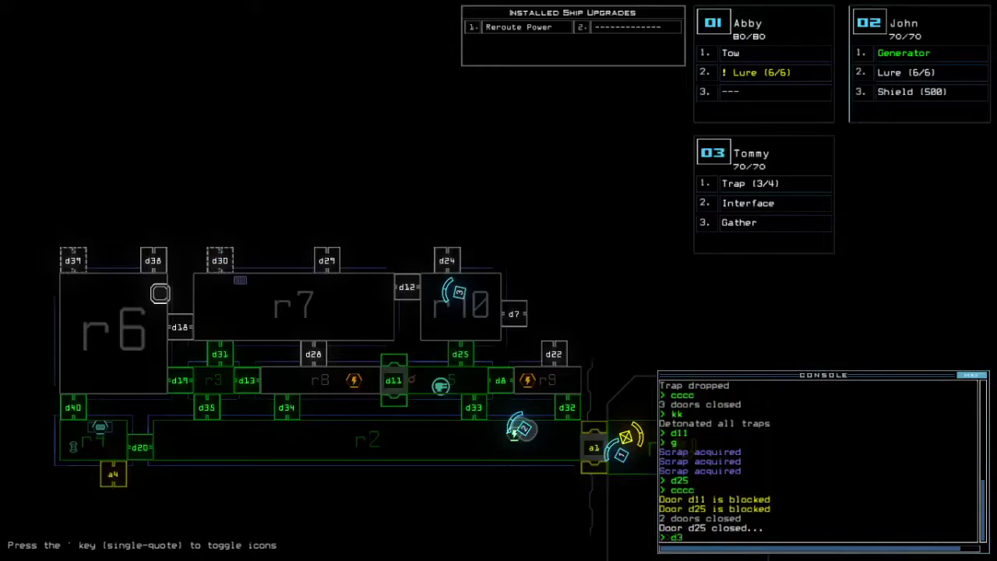
# - Switch to drone 02, turn on its shield and restart its generator
pyautogui.press('Tab')
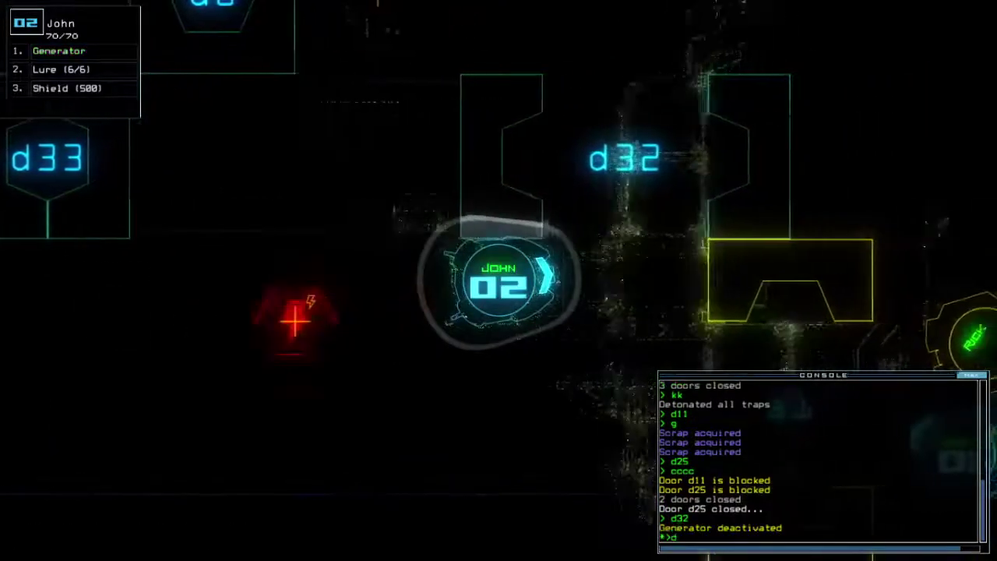
pyautogui.write('sh')
pyautogui.press('Return')
pyautogui.write('g')
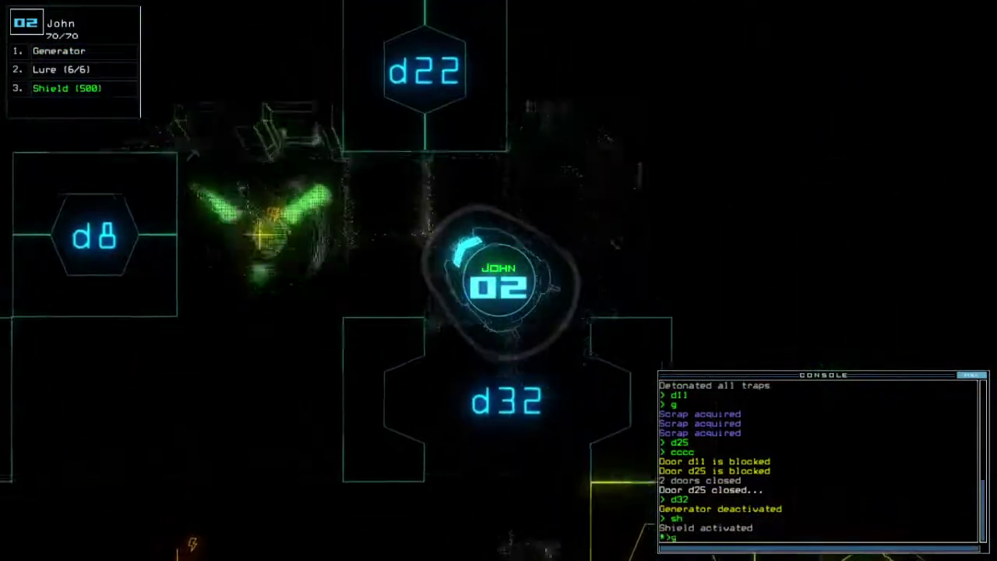
pyautogui.write('enerator')
pyautogui.press('Return')
pyautogui.press('Tab')
pyautogui.press('Tab')
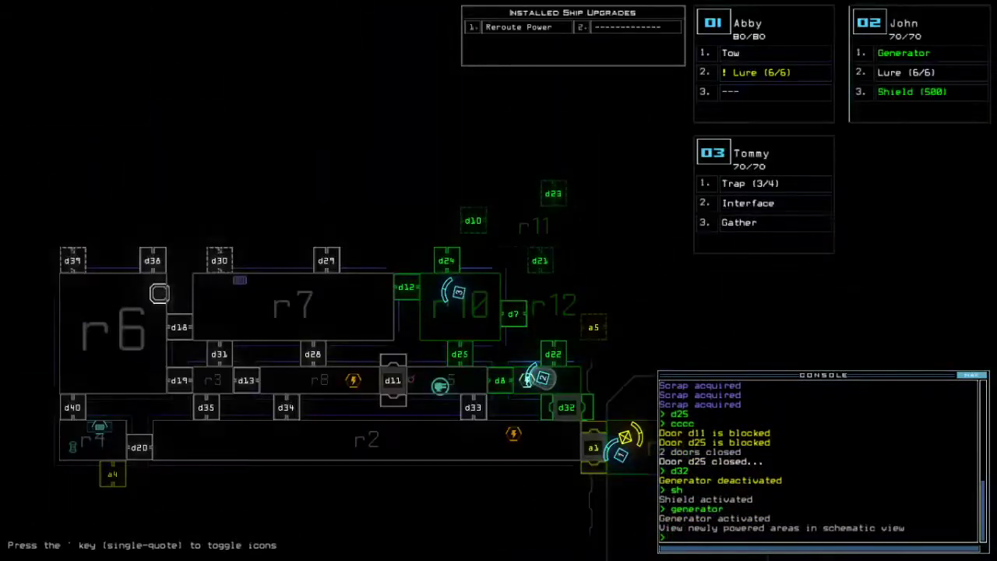
pyautogui.press('Tab')
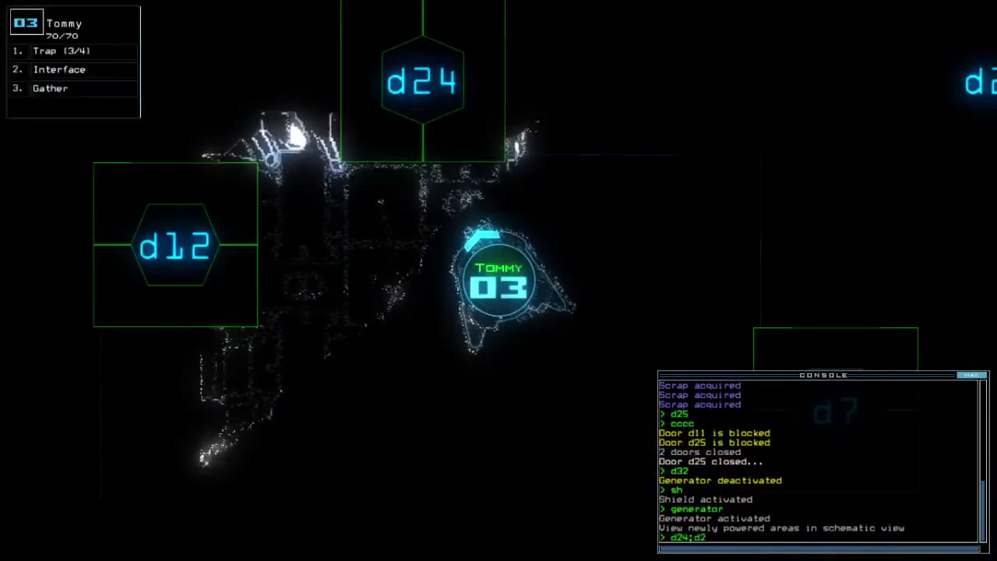
pyautogui.write('4')
# - Open door d24, drive Tommy through it and collect the nearby scrap
pyautogui.press('Return')
pyautogui.press('Tab')
pyautogui.press('Tab')
pyautogui.write('d24')
pyautogui.press('Return')
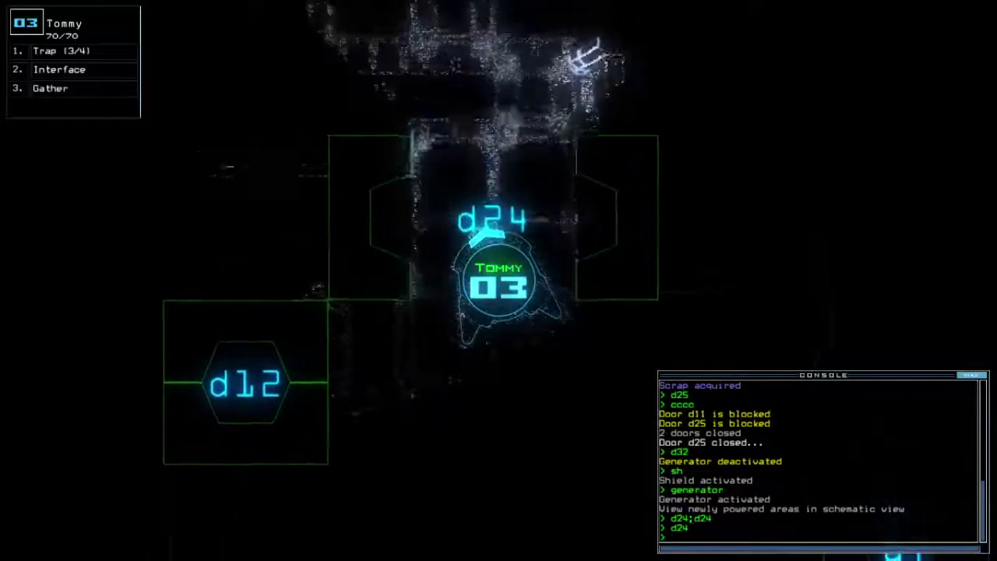
pyautogui.press('Up')
pyautogui.press('Left')
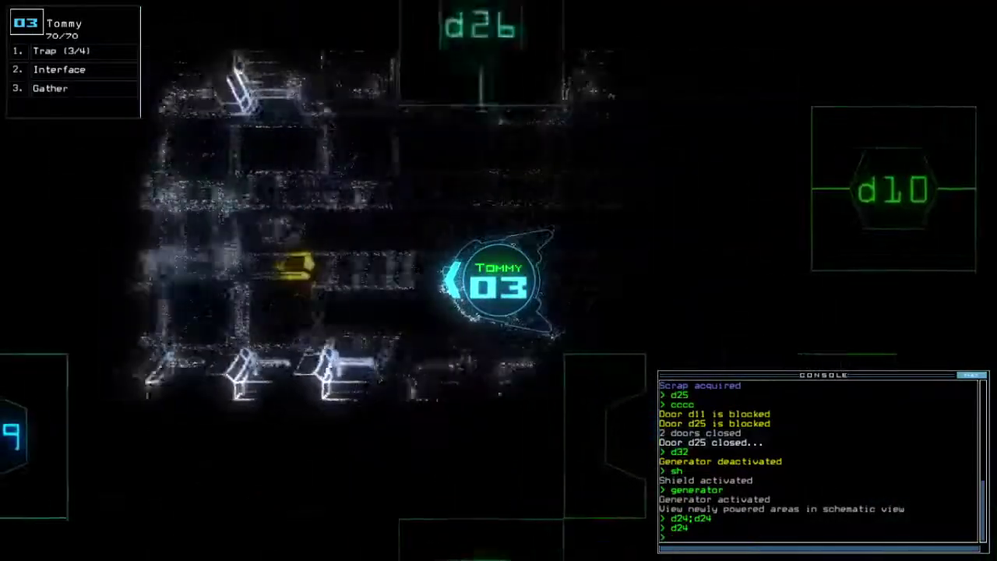
pyautogui.write('g')
pyautogui.press('Return')
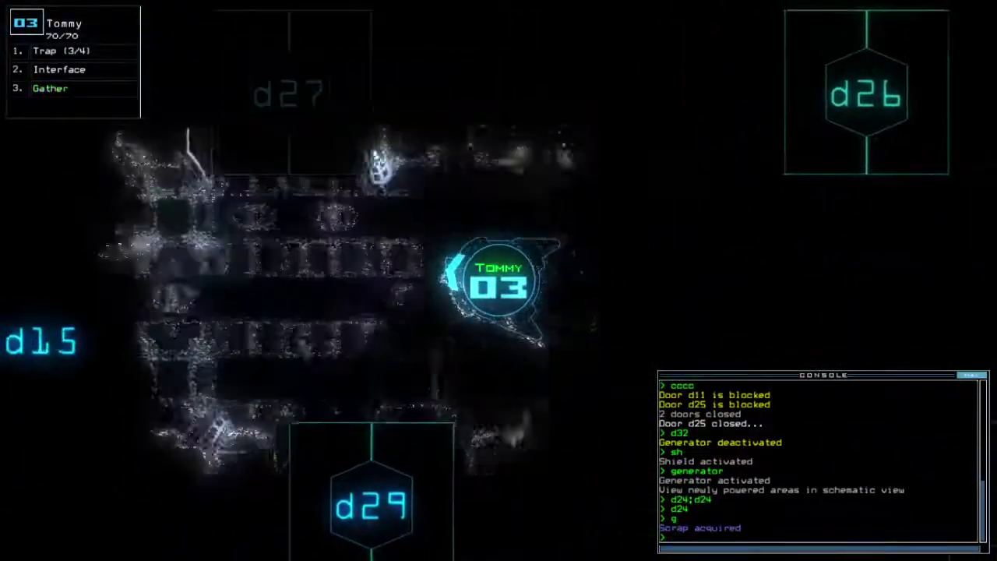
pyautogui.press('Right')
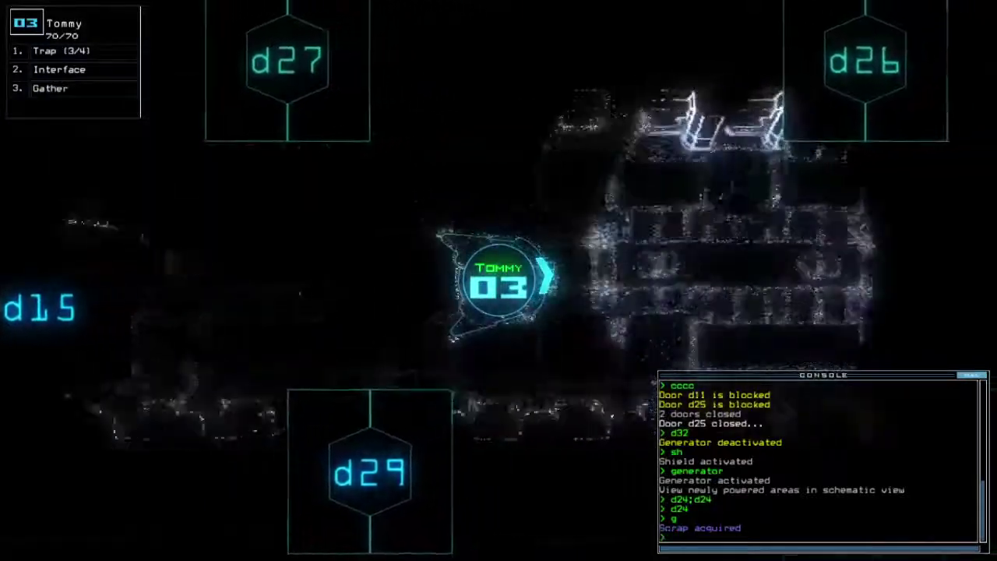
pyautogui.write('d10')
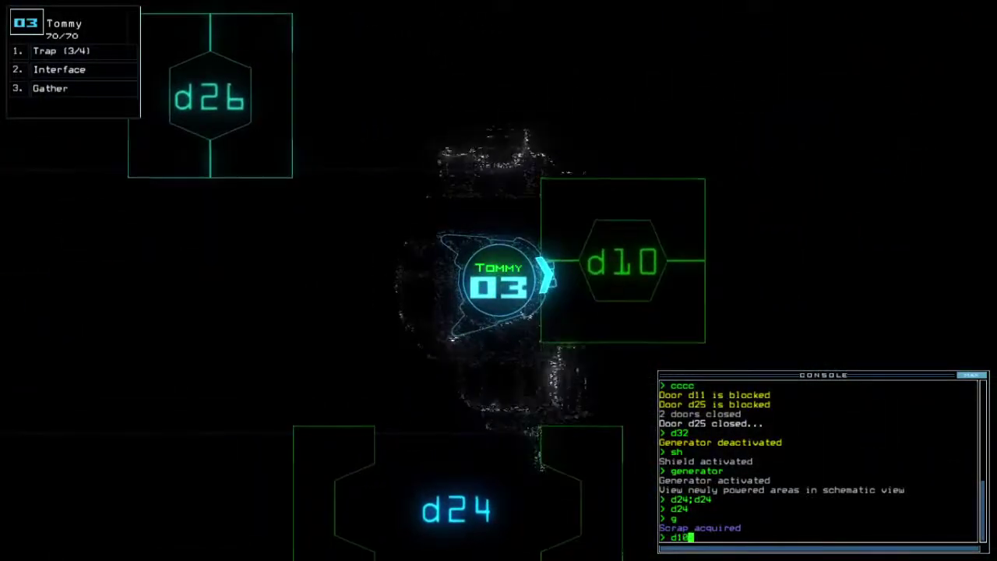
# - Open doors d10, d21 and d23 for Tommy, closing the doors behind it
pyautogui.press('Return')
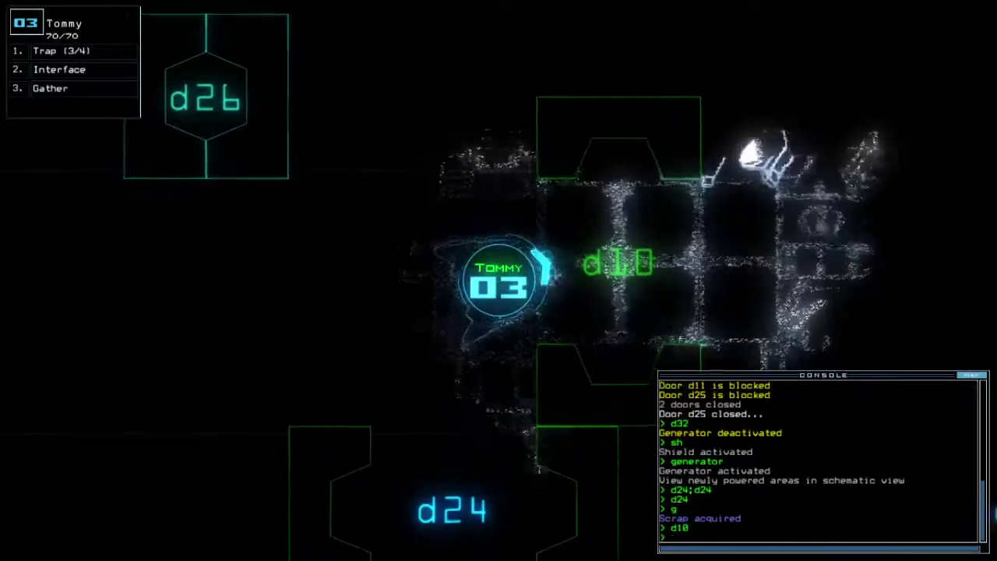
pyautogui.write('d')
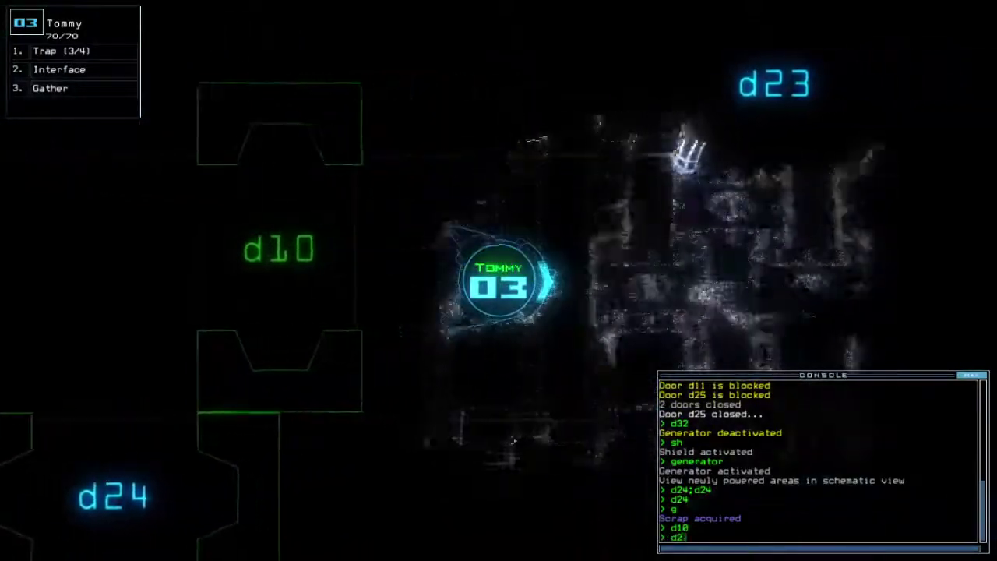
pyautogui.write('21')
pyautogui.press('Return')
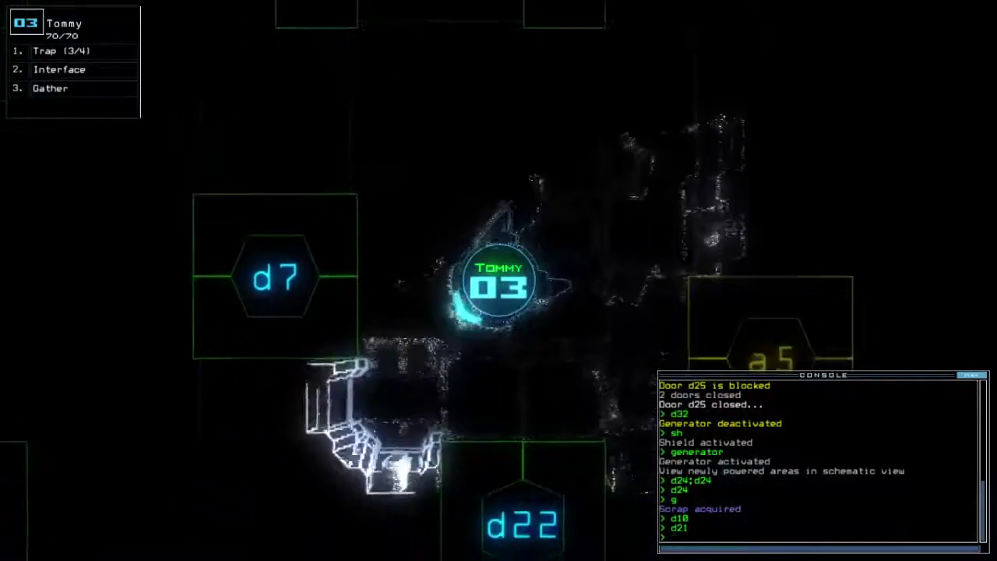
pyautogui.write('te')
pyautogui.press('Return')
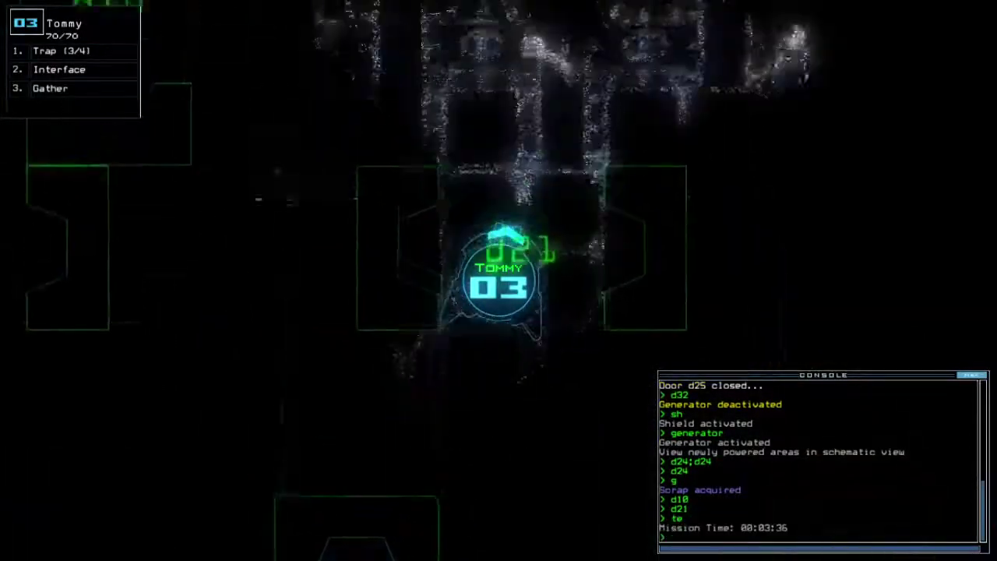
pyautogui.write('cccc')
pyautogui.press('Return')
pyautogui.write('d23')
pyautogui.press('Return')
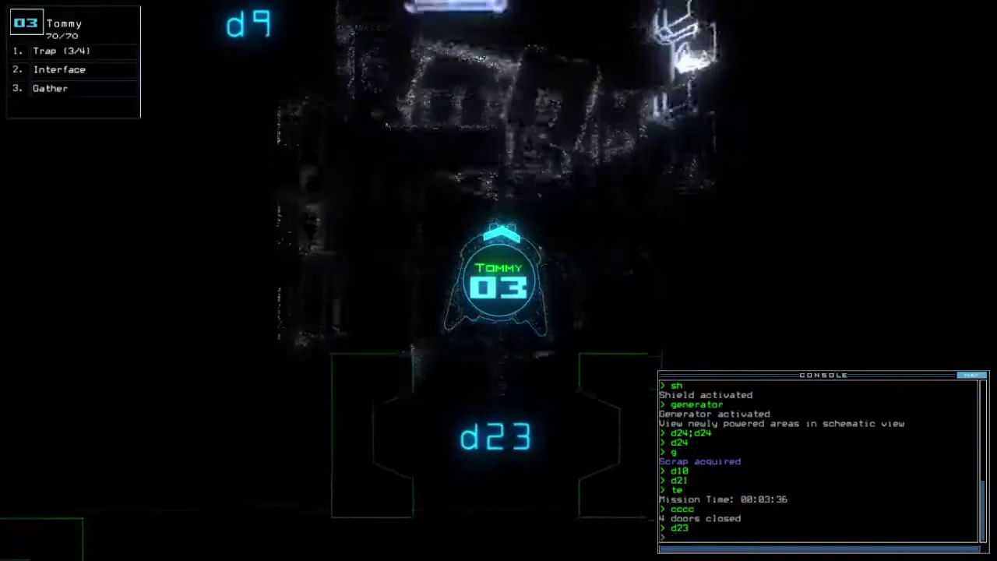
pyautogui.write('cccc')
pyautogui.press('Return')
pyautogui.press('Tab')
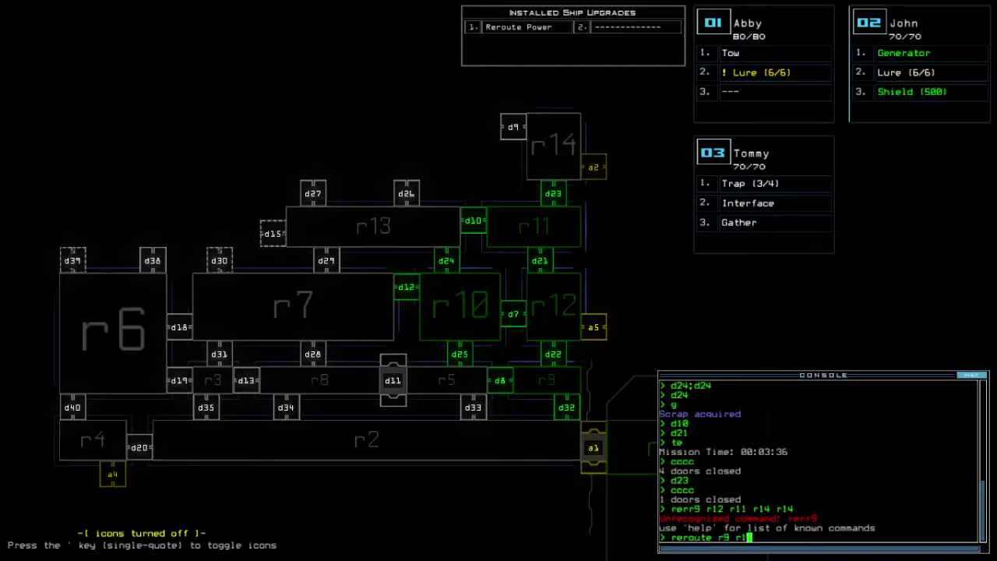
# - Reroute r9's power to rooms r12, r11 and r14
pyautogui.press('Tab')
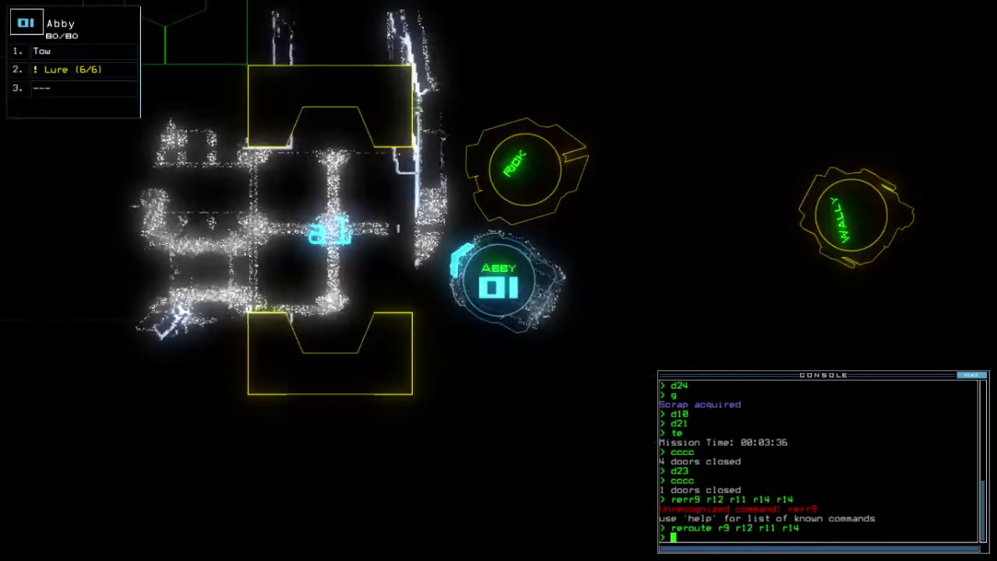
pyautogui.hotkey('ctrl', '3')
pyautogui.press('Tab')
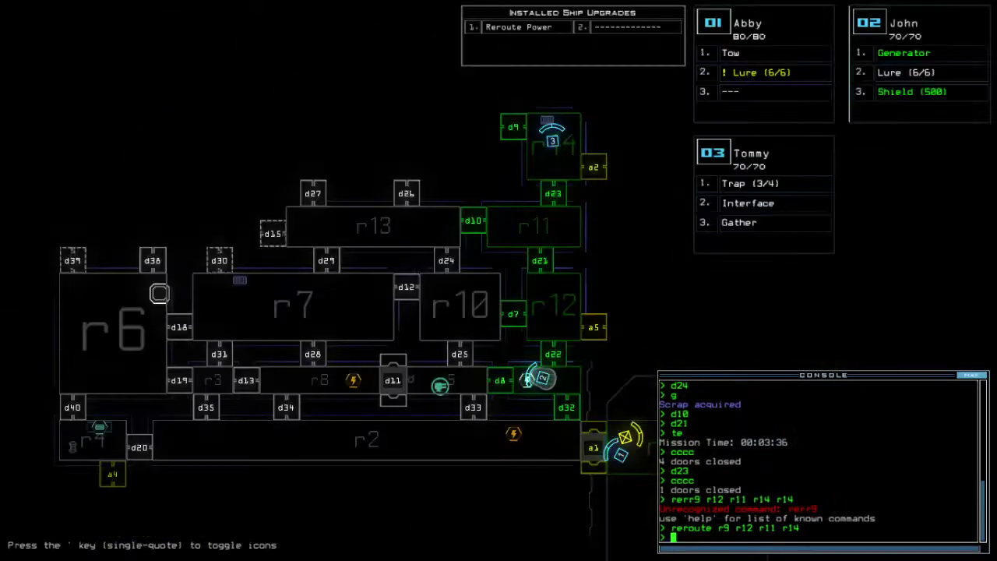
pyautogui.press('Tab')
pyautogui.write('d9')
# - Open door d9, drive Tommy through and close the door behind it
pyautogui.press('Return')
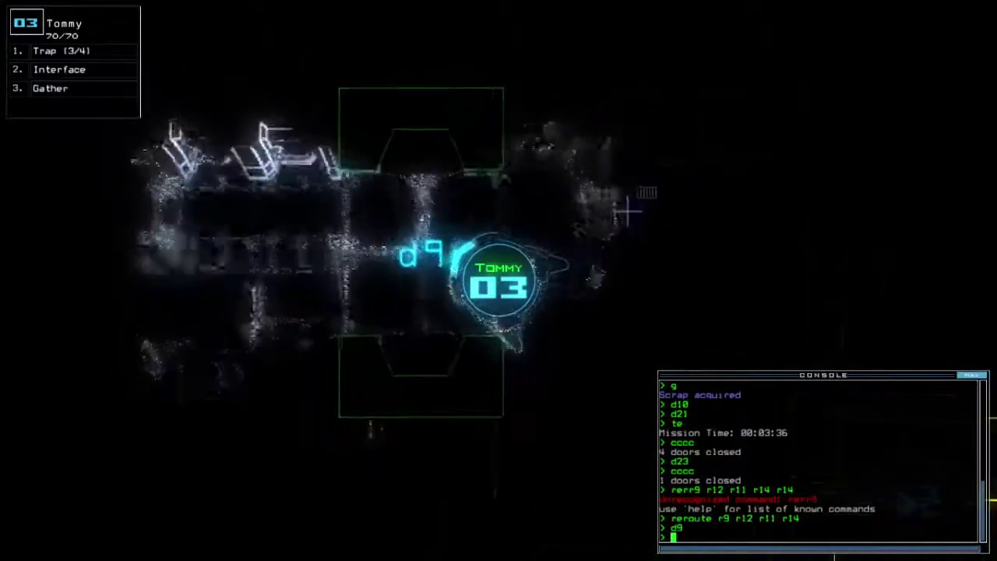
pyautogui.press('Left')
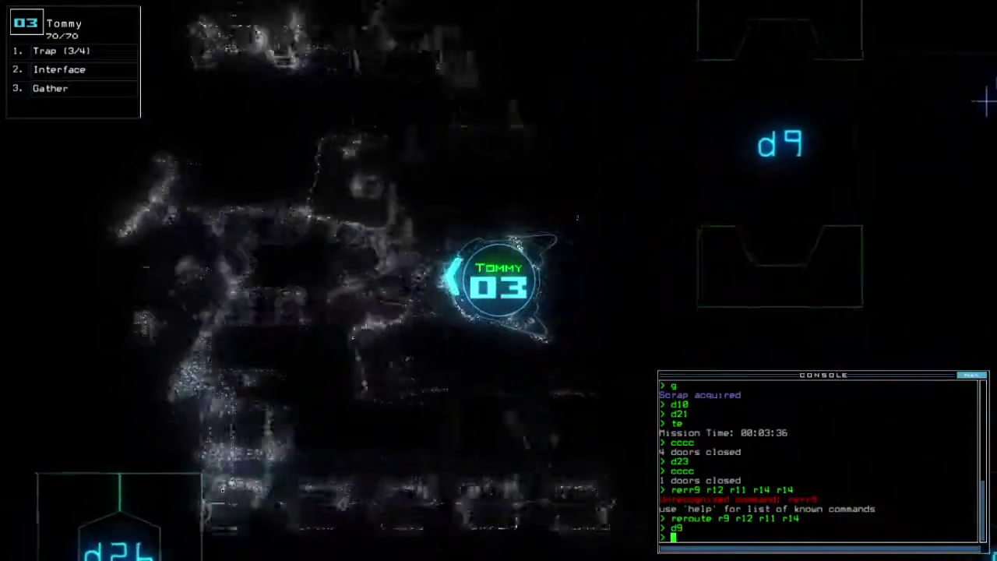
pyautogui.write('cccc')
pyautogui.press('Return')
pyautogui.press('Tab')
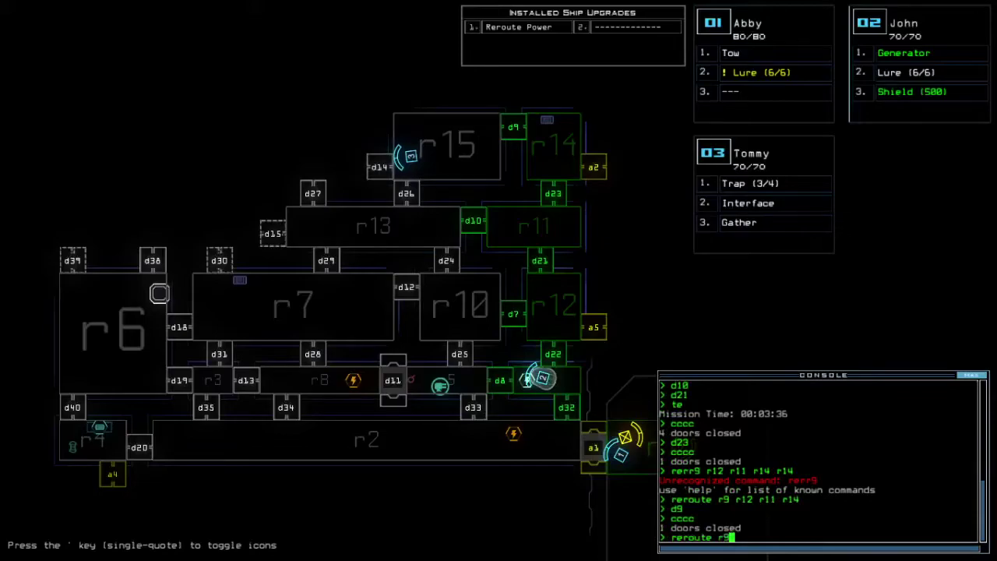
pyautogui.write('5')
# - Try adding room r15 to r9's power reroute, which is rejected
pyautogui.press('Return')
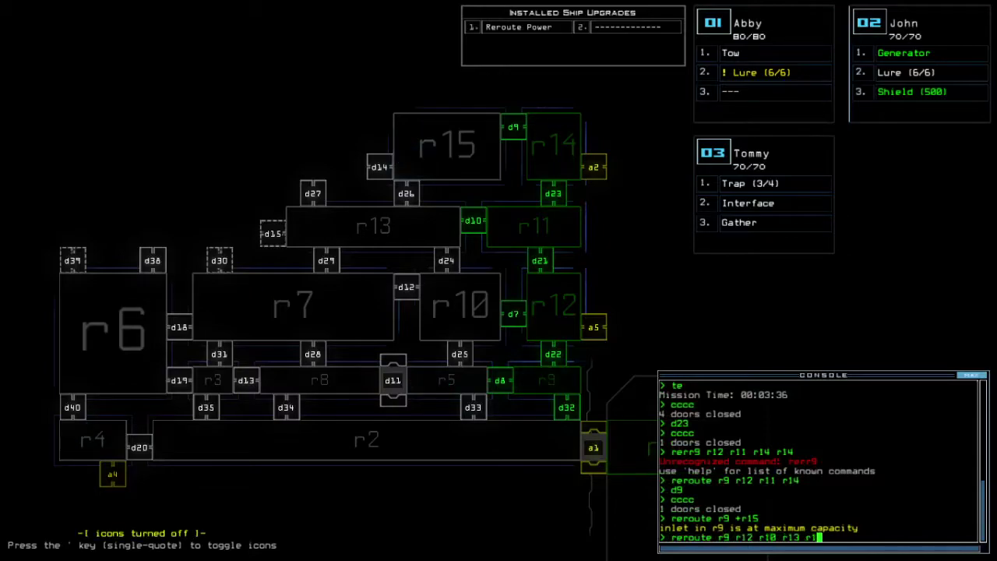
pyautogui.press('1')
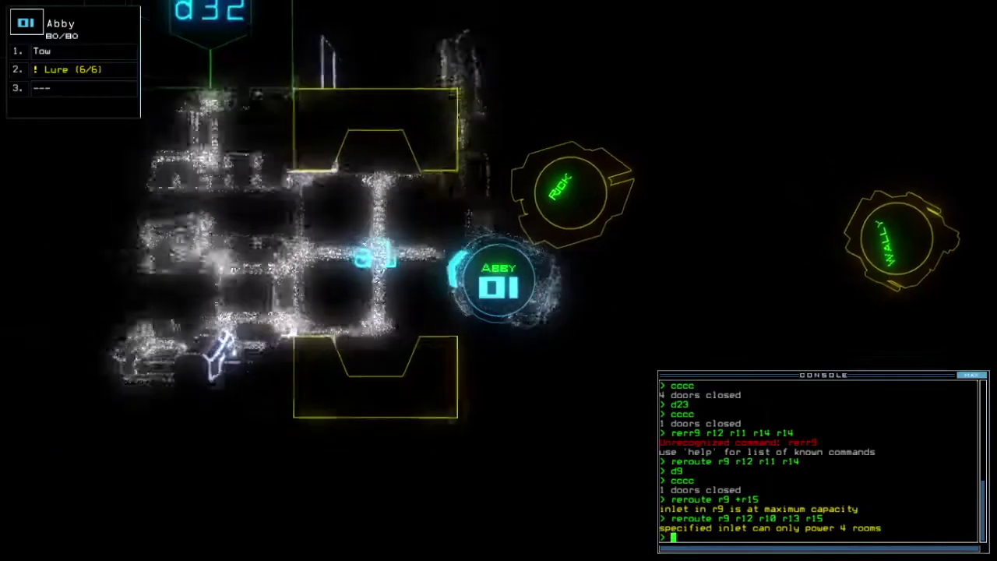
pyautogui.press('3')
pyautogui.write('d2')
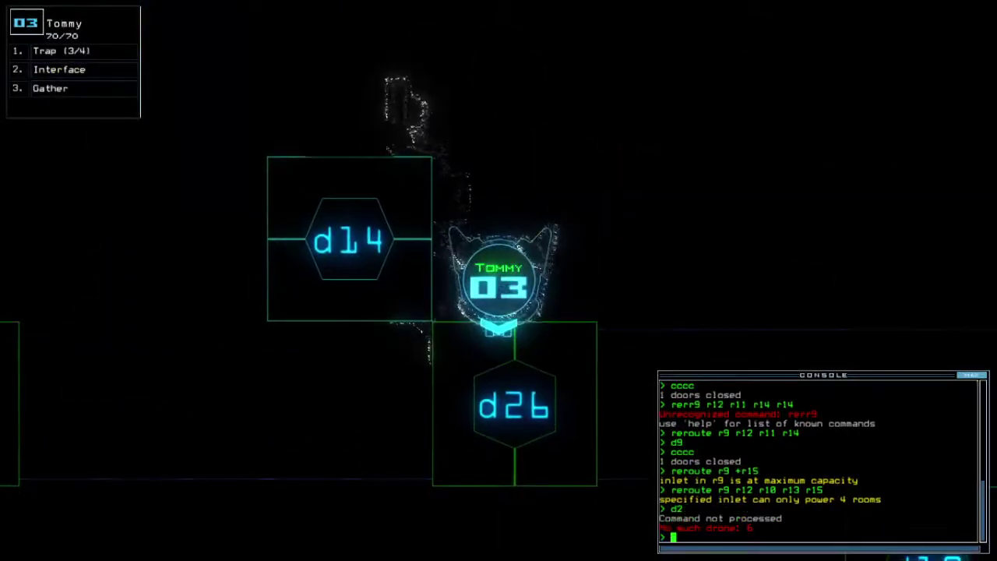
pyautogui.write('6')
# - Open doors d26 and d27 for Tommy, closing each door behind it
pyautogui.press('Return')
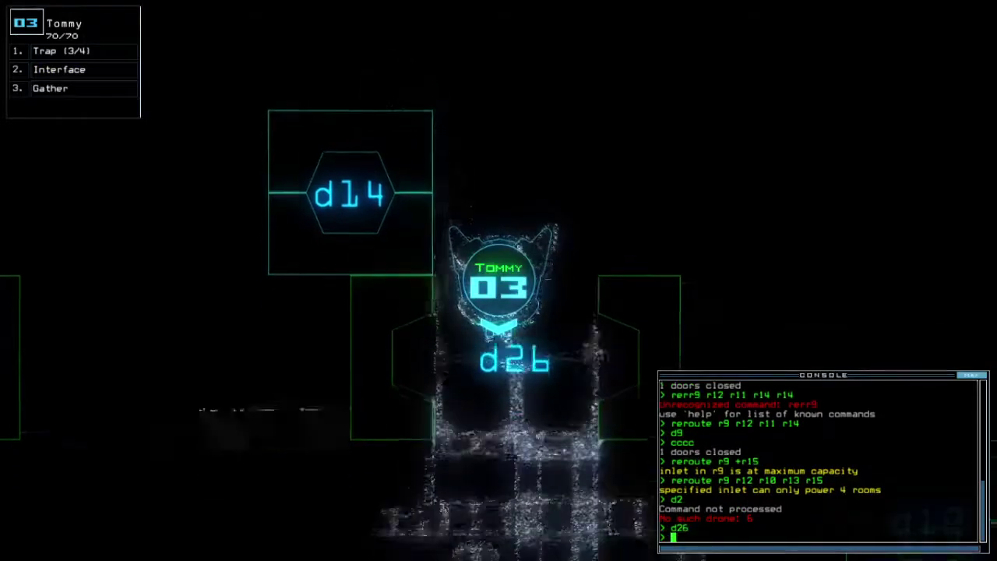
pyautogui.write('cccc')
pyautogui.press('Return')
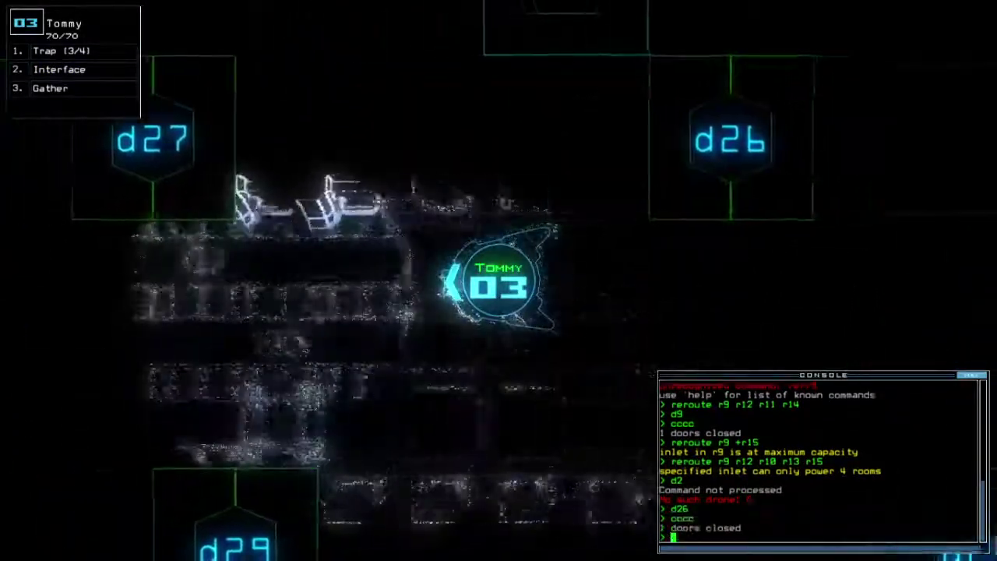
pyautogui.write('d27')
pyautogui.press('Return')
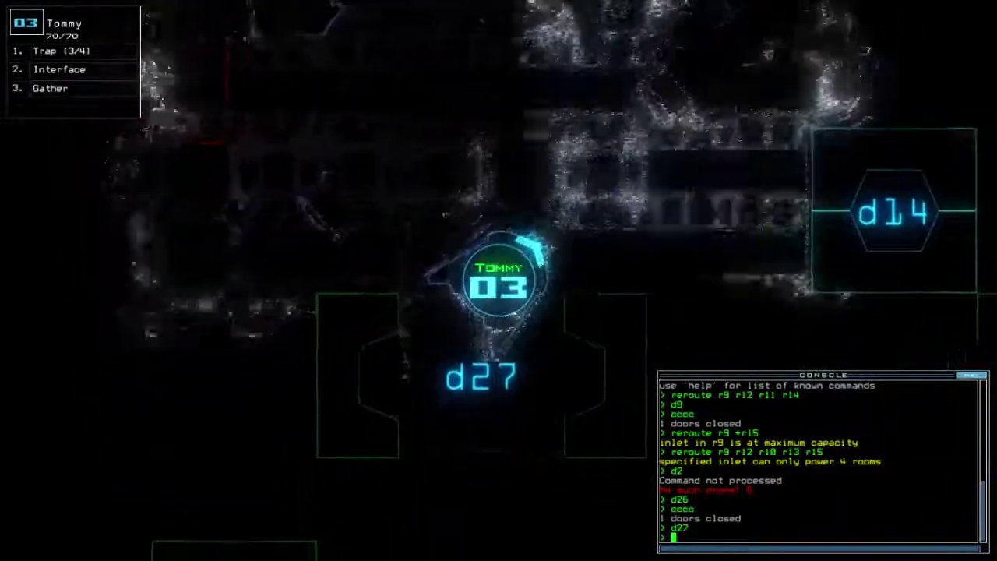
pyautogui.write('cccc')
pyautogui.press('Return')
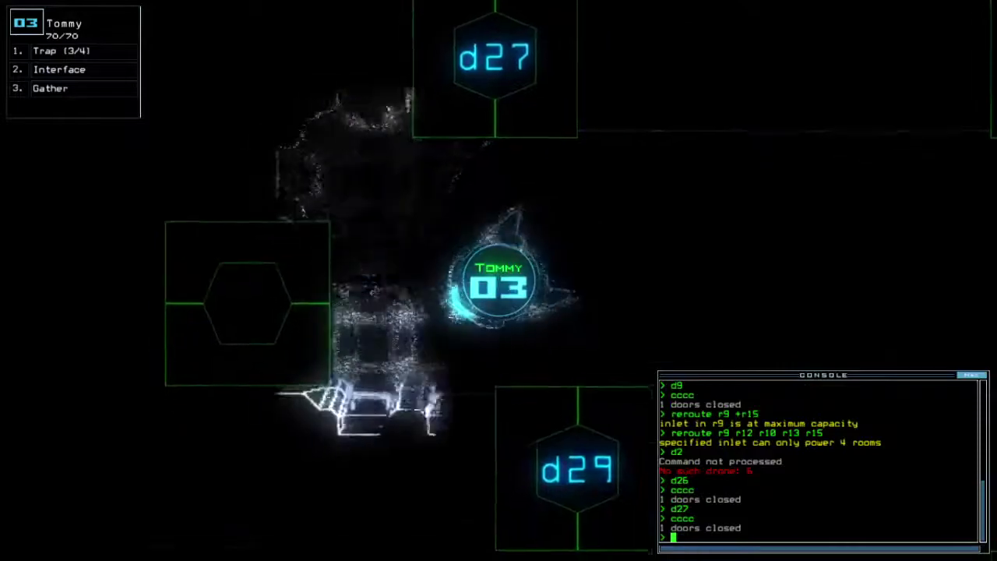
pyautogui.press('Tab')
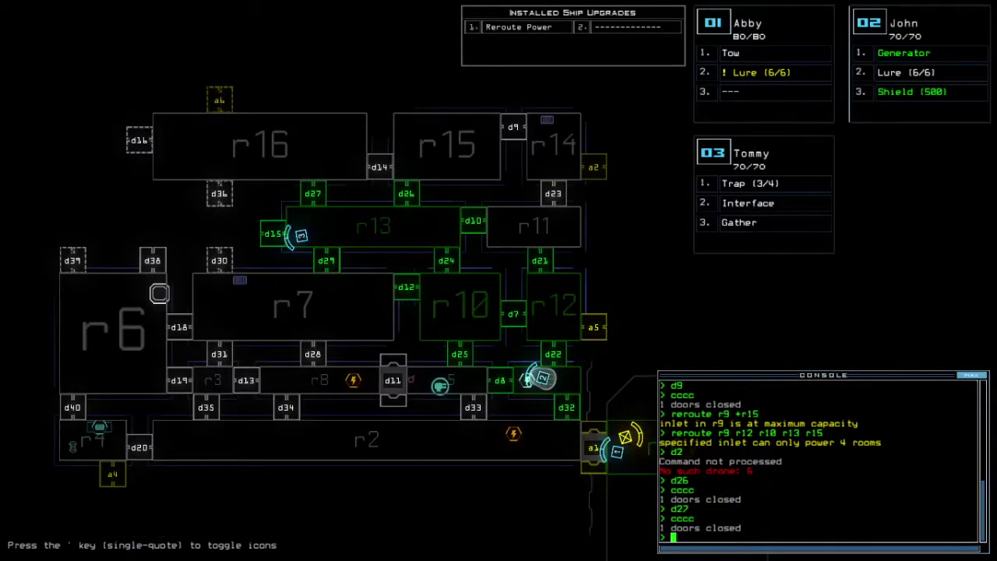
pyautogui.press('Tab')
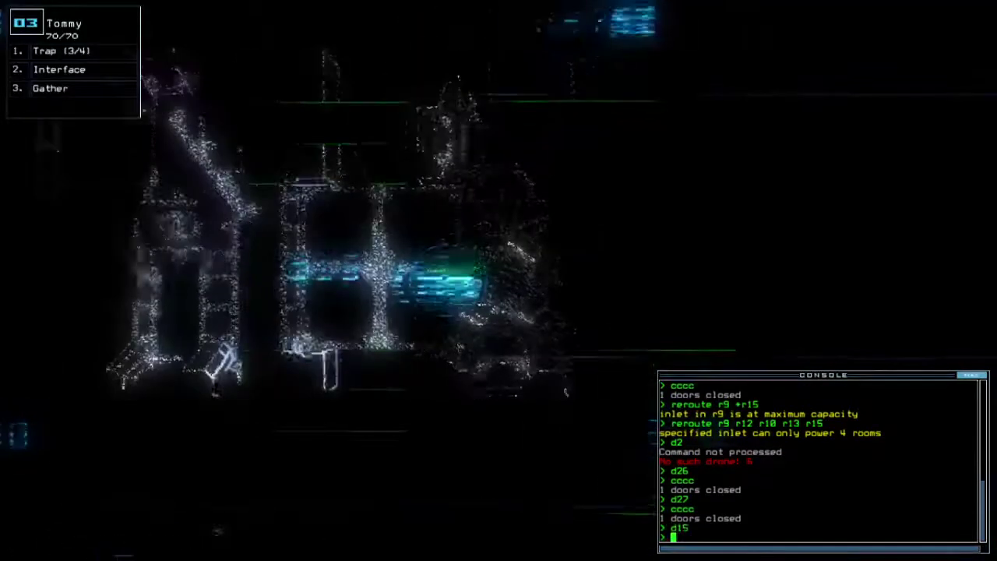
pyautogui.write('g')
# - Collect scrap, drive Tommy past d15, close the door and detonate the traps
pyautogui.press('Return')
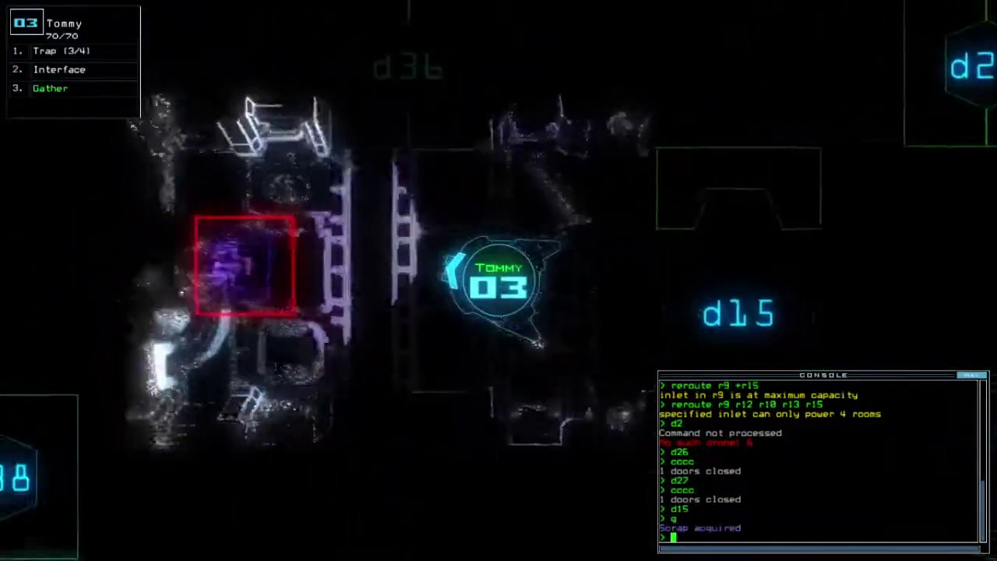
pyautogui.press('Right')
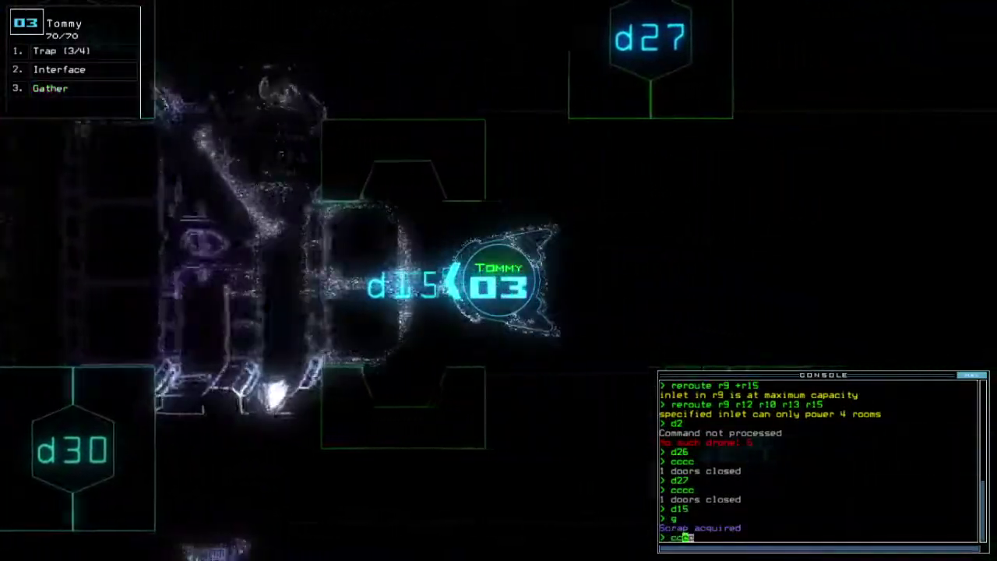
pyautogui.write('cccc')
pyautogui.press('Return')
pyautogui.write('kk')
pyautogui.press('Return')
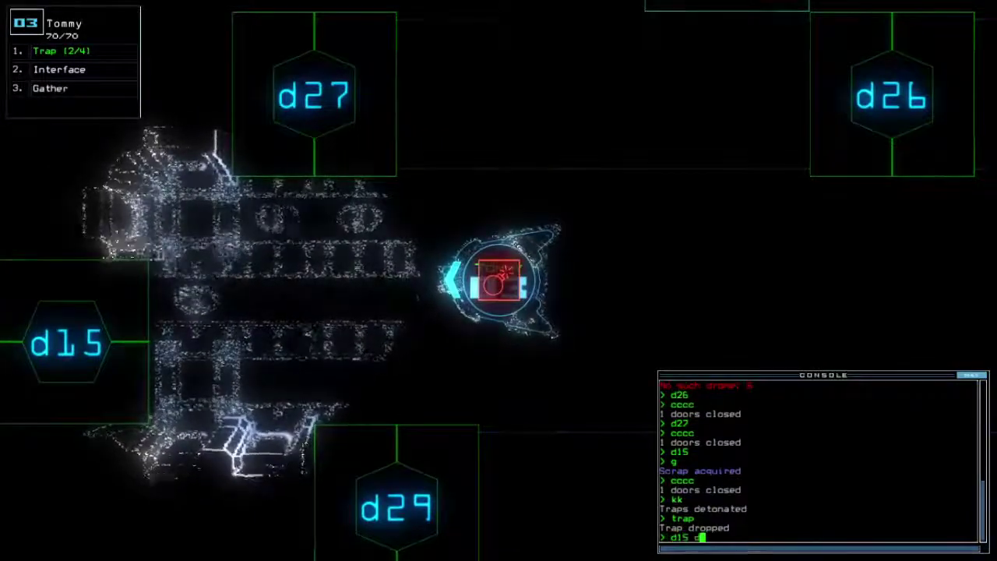
pyautogui.write('27')
# - Send Tommy through d15 and d10 on to d27, sealing doors and collecting scrap
pyautogui.press('Return')
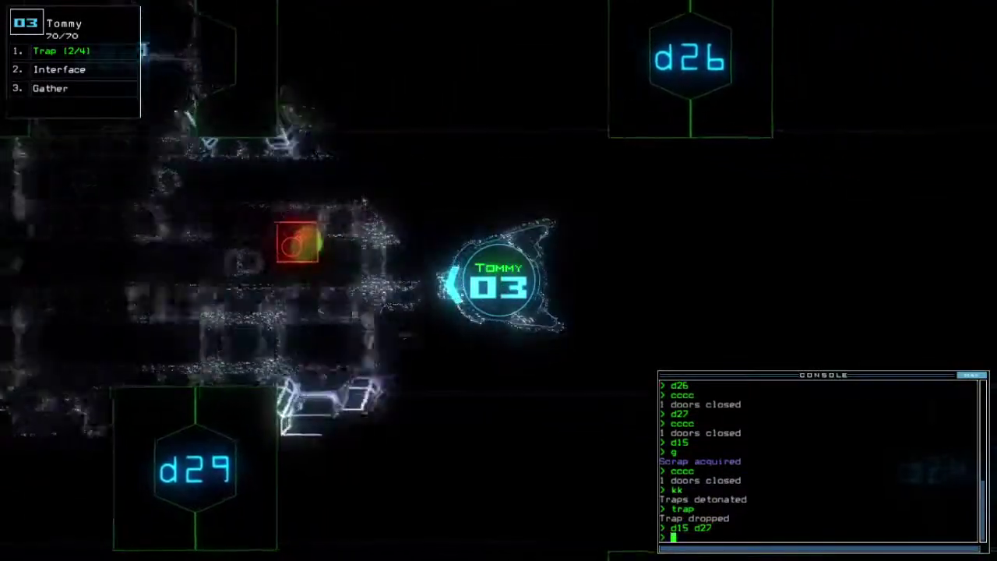
pyautogui.write('d10')
pyautogui.press('Return')
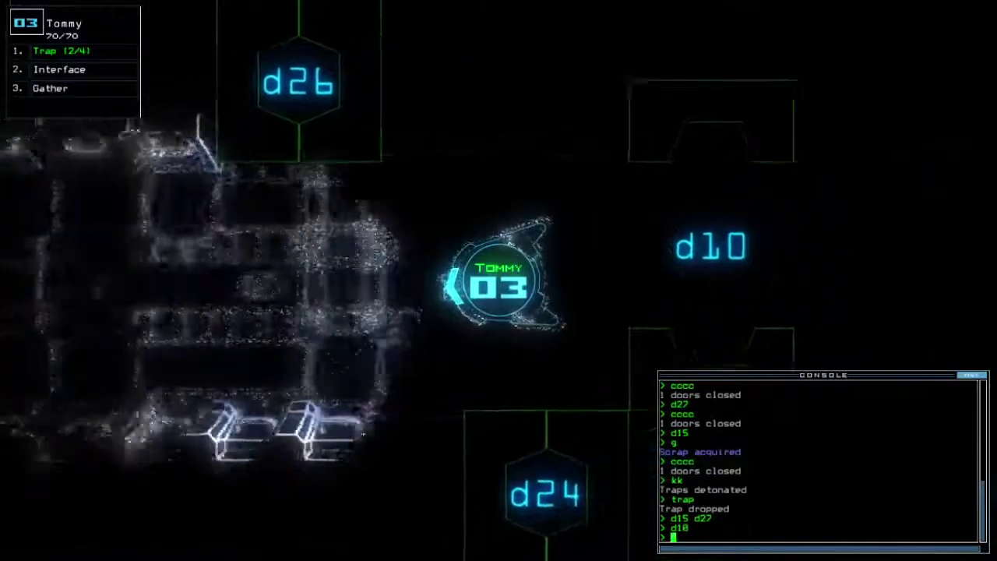
pyautogui.press('Tab')
pyautogui.press('Tab')
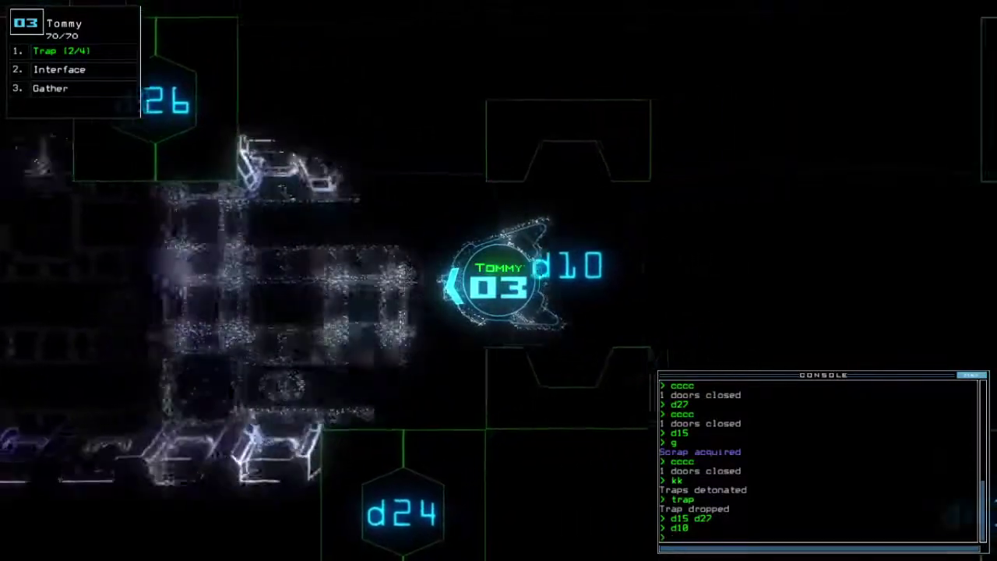
pyautogui.write('cccc')
pyautogui.press('Return')
pyautogui.write('k')
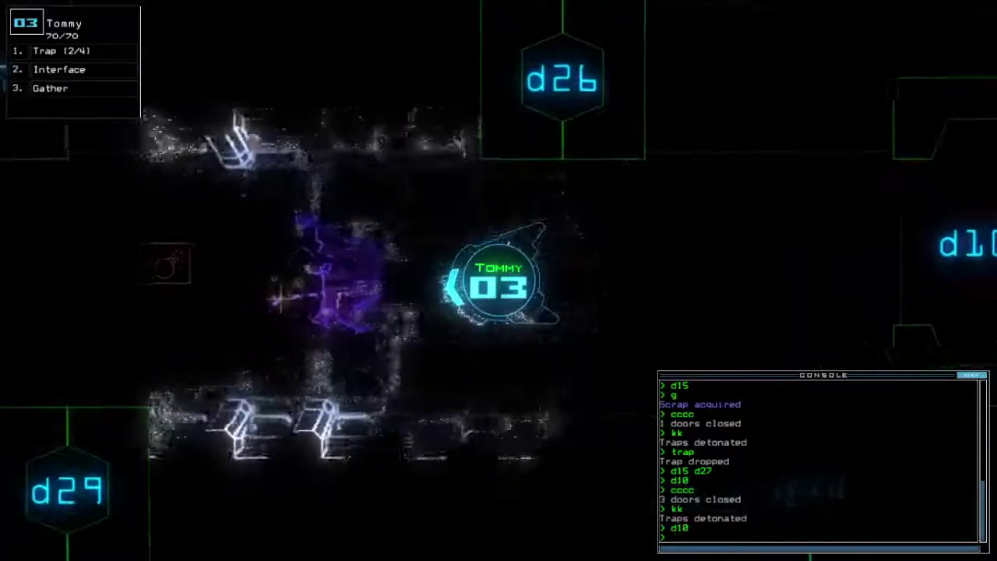
pyautogui.write('g')
pyautogui.press('Return')
pyautogui.write('d27')
pyautogui.press('Return')
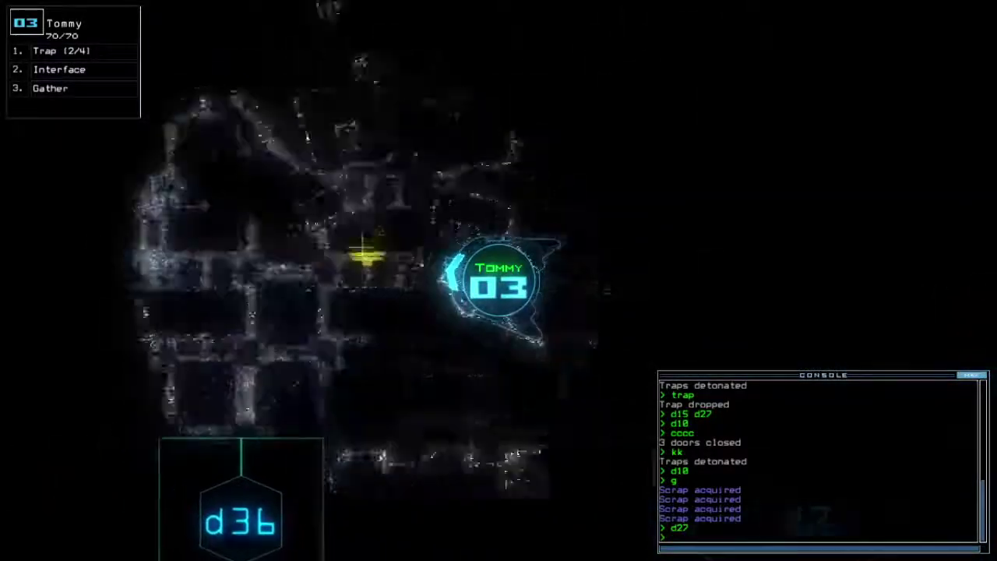
pyautogui.write('g')
pyautogui.press('Return')
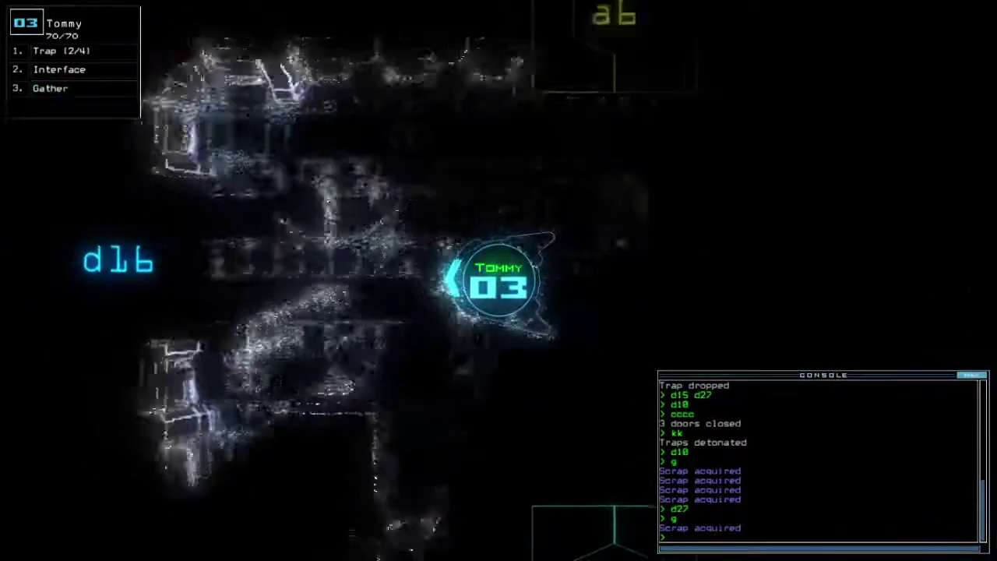
pyautogui.press('Tab')
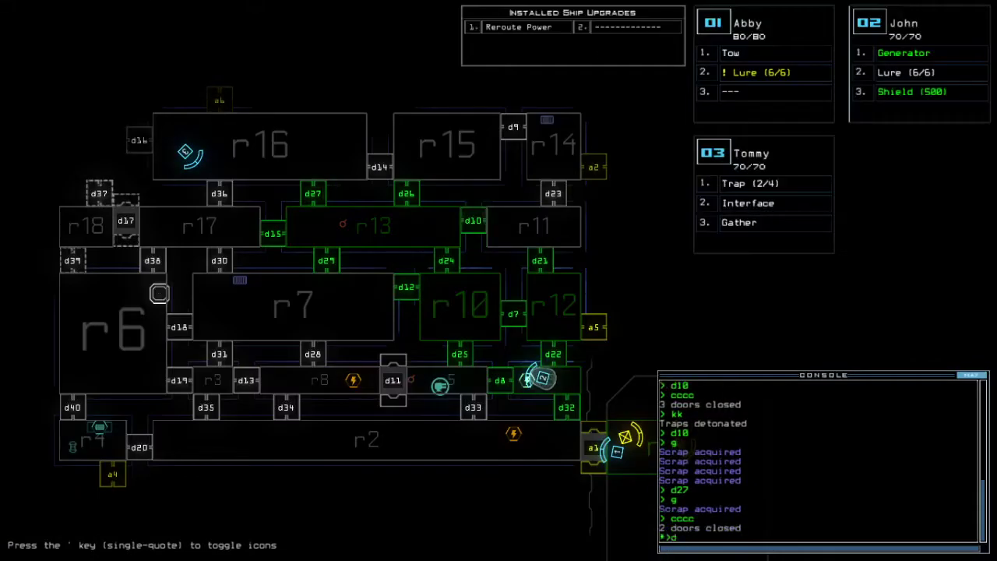
# - Switch to John, check the mission time, restart his generator and close nearby doors
pyautogui.press('Tab')
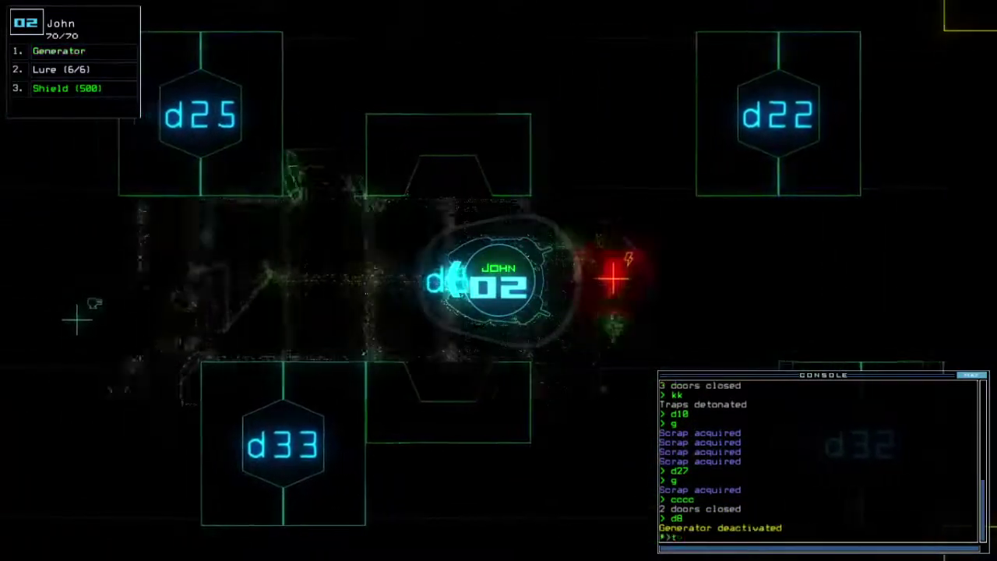
pyautogui.write('te')
pyautogui.press('Return')
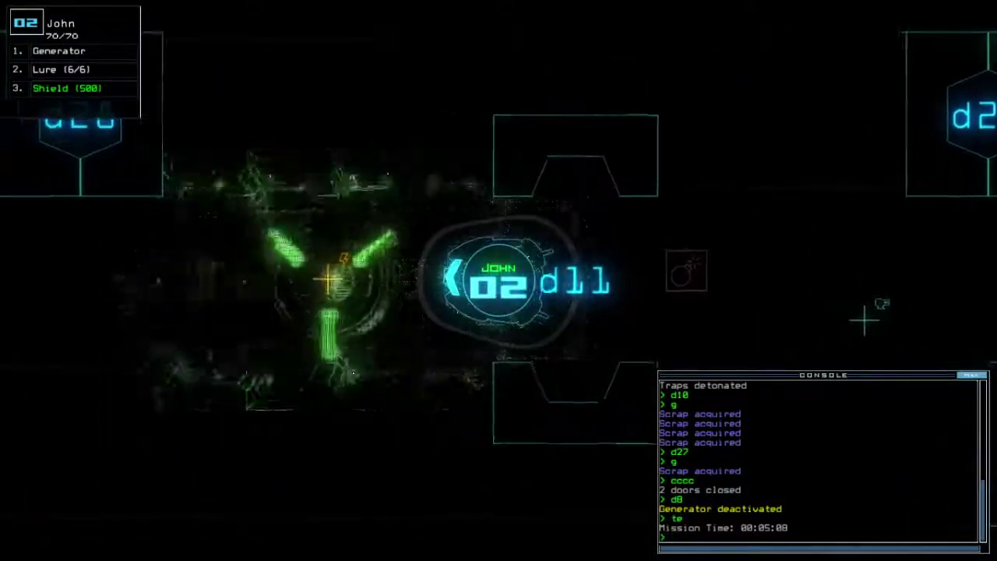
pyautogui.write('g')
pyautogui.press('Return')
pyautogui.press('Tab')
pyautogui.write('cccc')
pyautogui.press('Return')
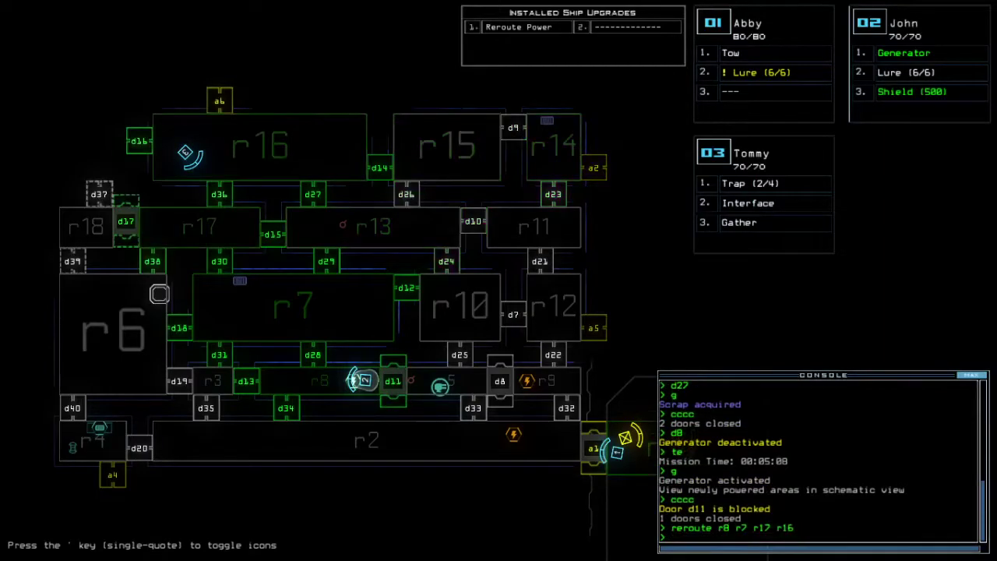
pyautogui.write('143')
pyautogui.write('d3')
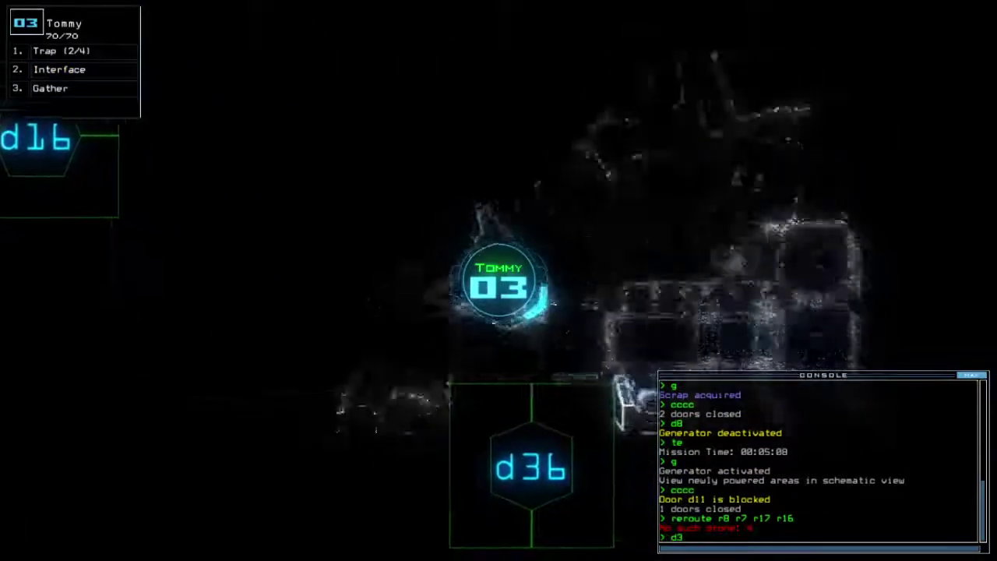
pyautogui.write('6')
# - Send Tommy to door d36, steering past d37 and d39
pyautogui.press('Return')
pyautogui.press('Tab')
pyautogui.press('Tab')
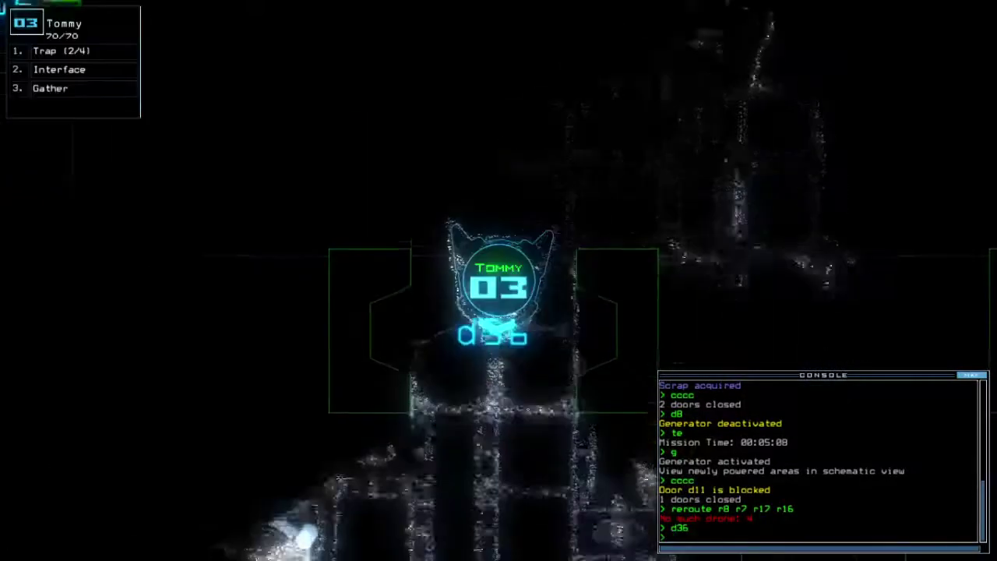
pyautogui.press('Left')
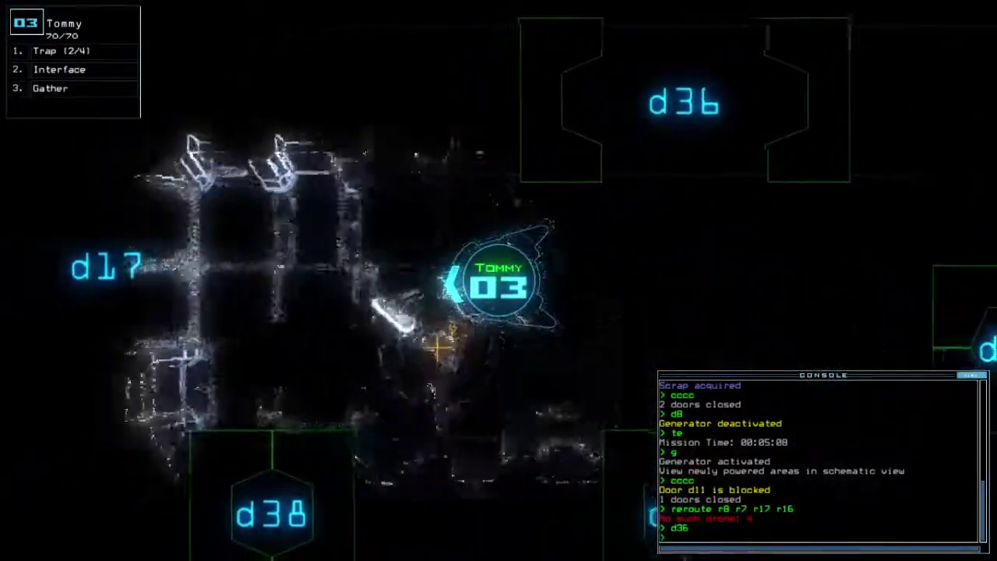
pyautogui.press('Left')
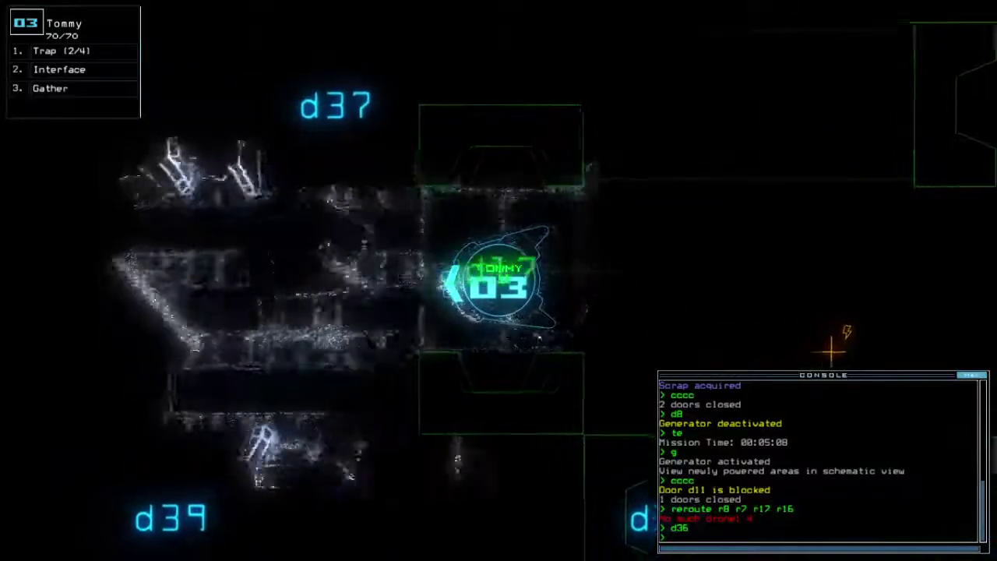
pyautogui.press('Right')
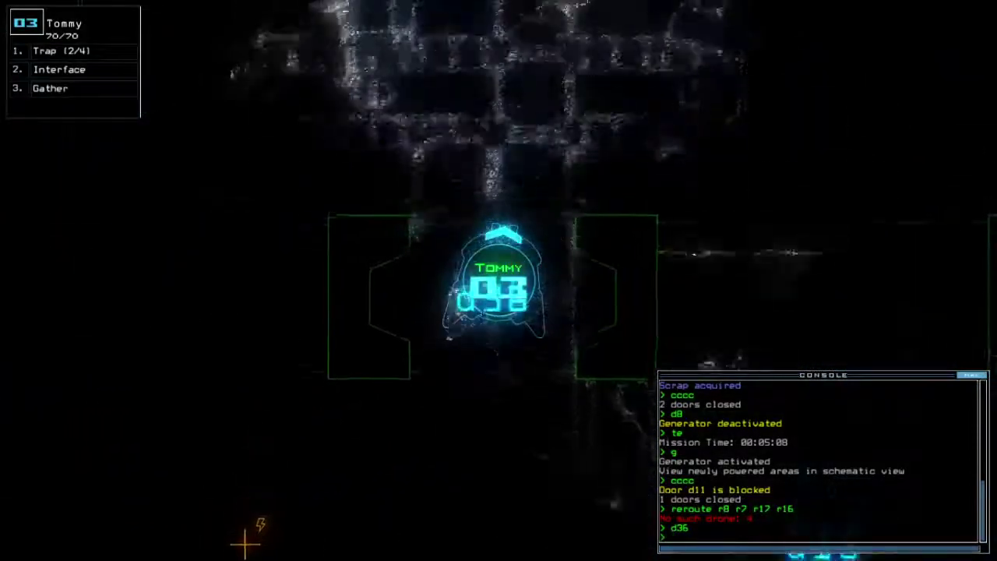
pyautogui.write('cccc')
# - Close the doors around Tommy, send it through d16 and seal the doors there
pyautogui.press('Return')
pyautogui.write('d16')
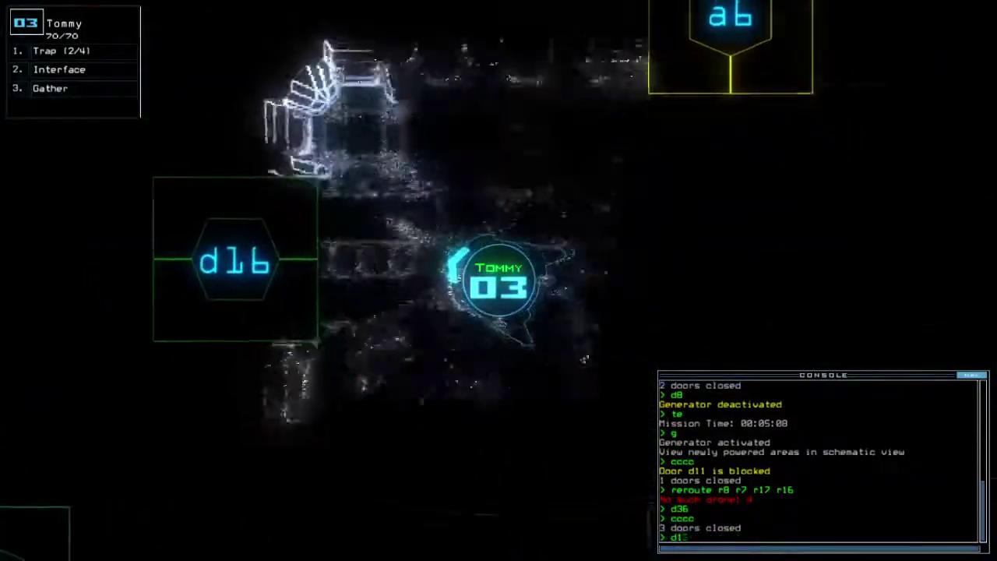
pyautogui.press('Return')
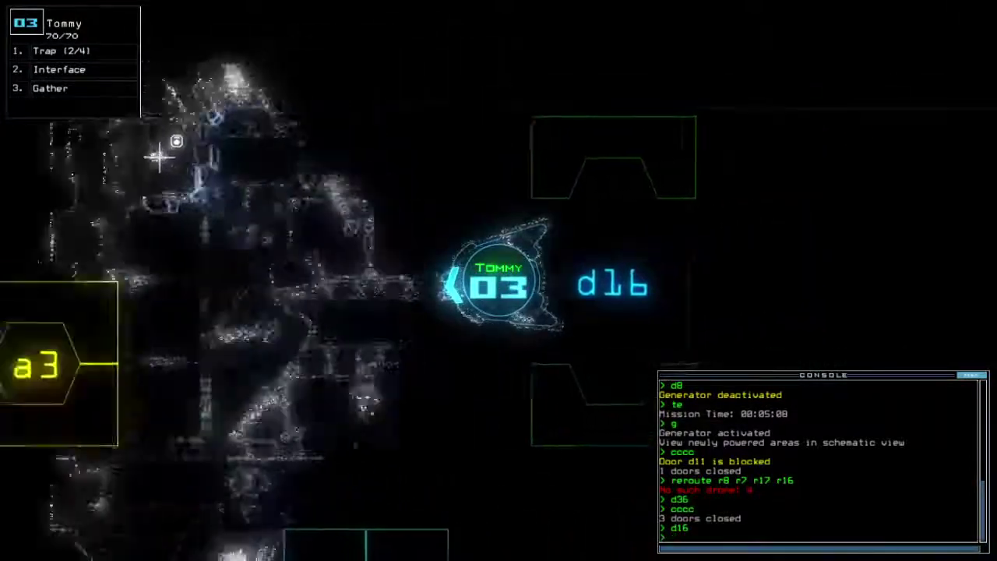
pyautogui.write('cccc')
pyautogui.press('Return')
pyautogui.press('Tab')
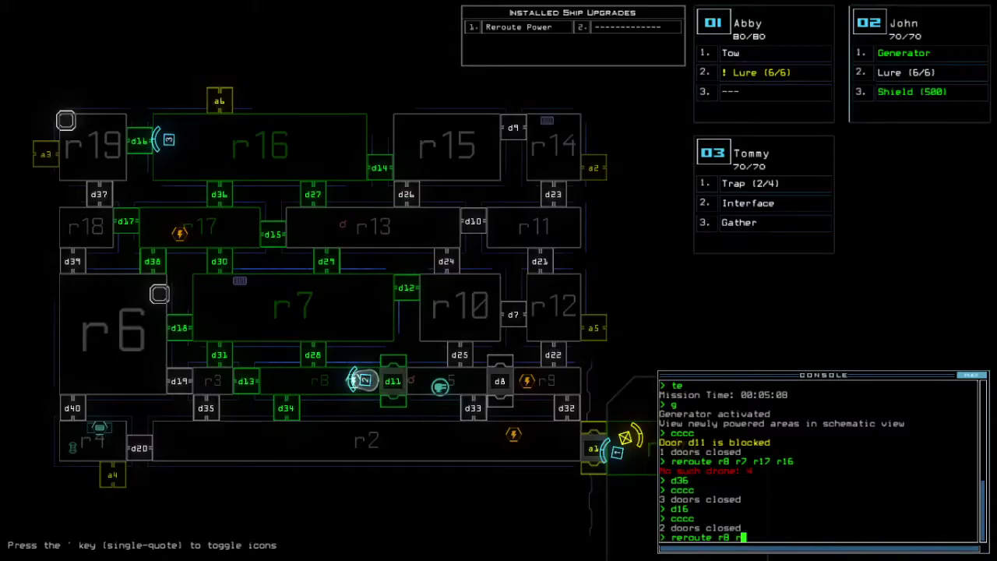
# - Switch to John, check the mission time and send him back to the docking room
pyautogui.press('Tab')
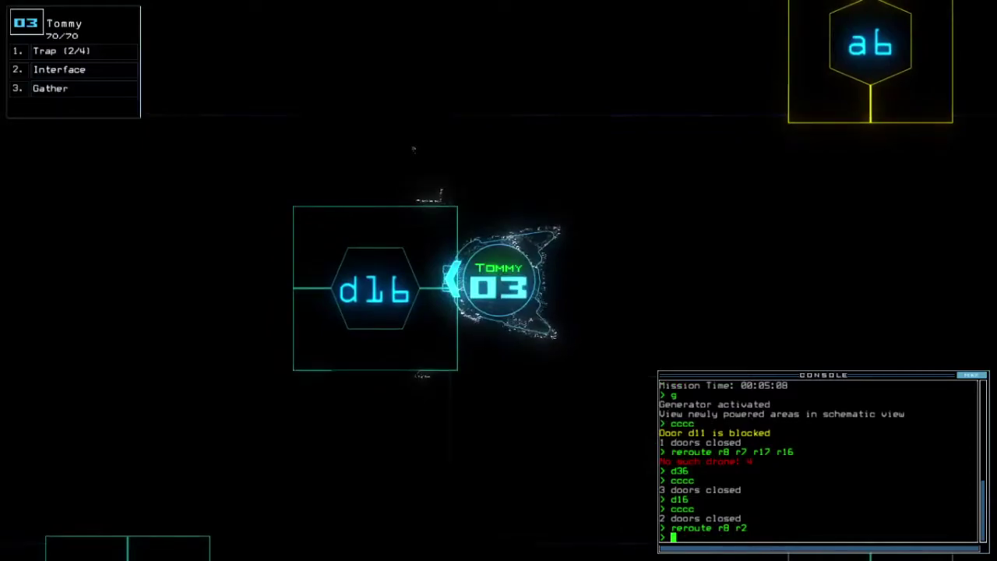
pyautogui.press('2')
pyautogui.write('d34')
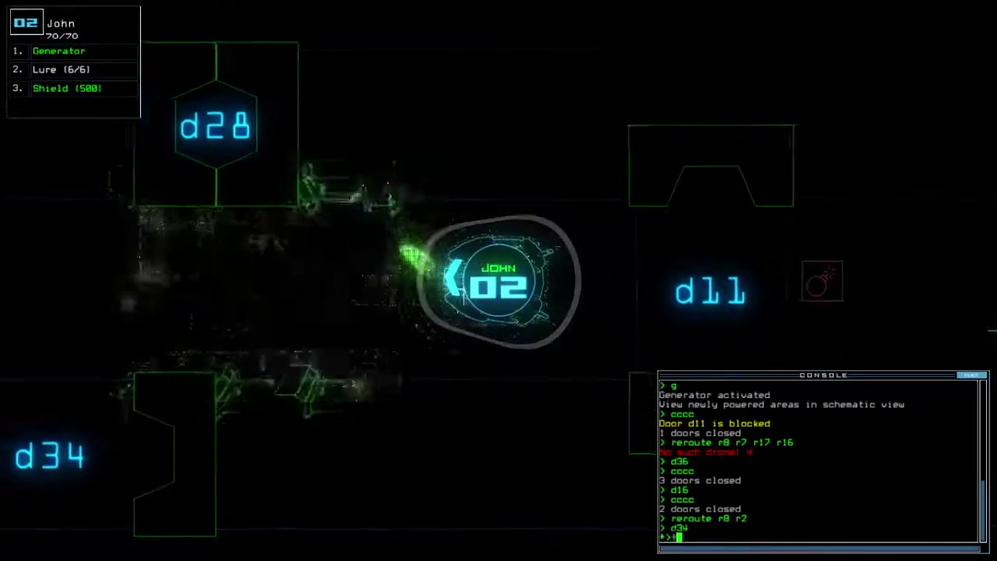
pyautogui.write('te')
pyautogui.press('Return')
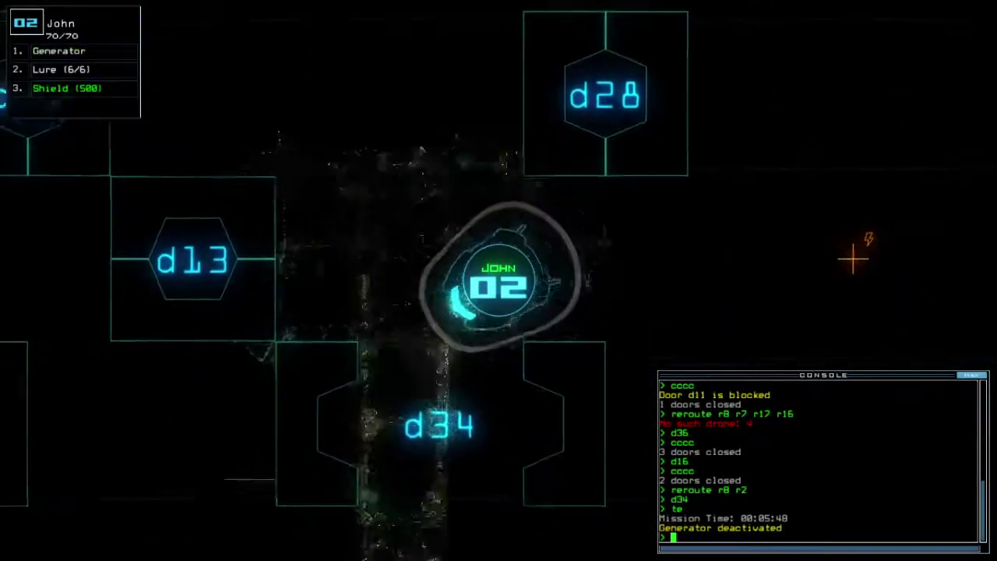
pyautogui.write('back')
pyautogui.press('Return')
pyautogui.press('Tab')
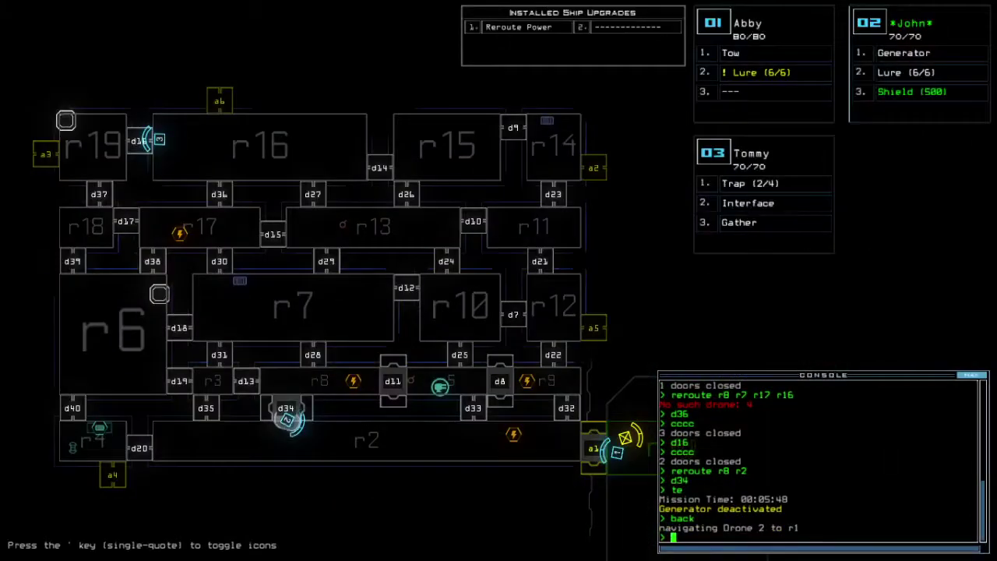
# - Check Tommy's camera and confirm the drones have gathered at the docking room
pyautogui.press('3')
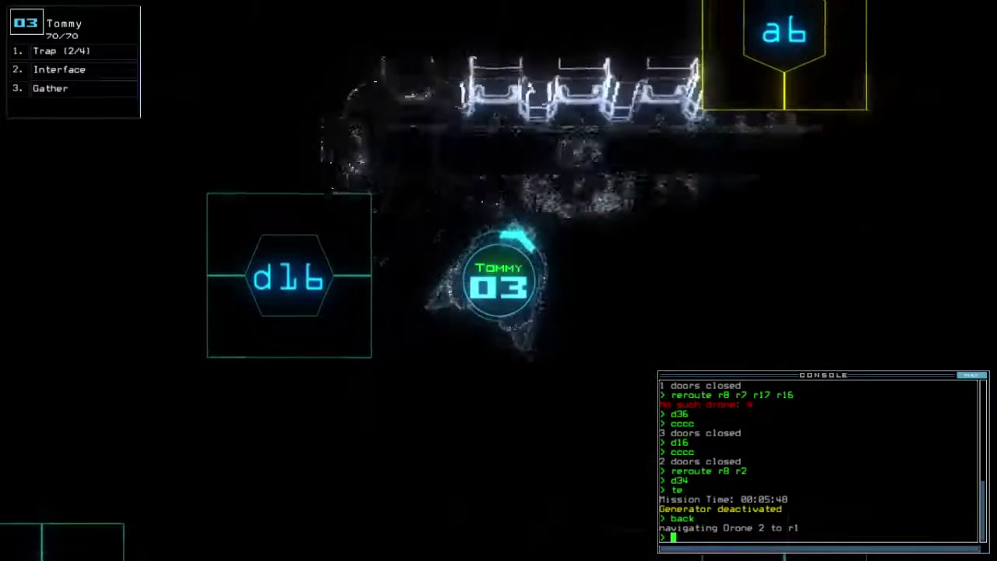
pyautogui.press('Tab')
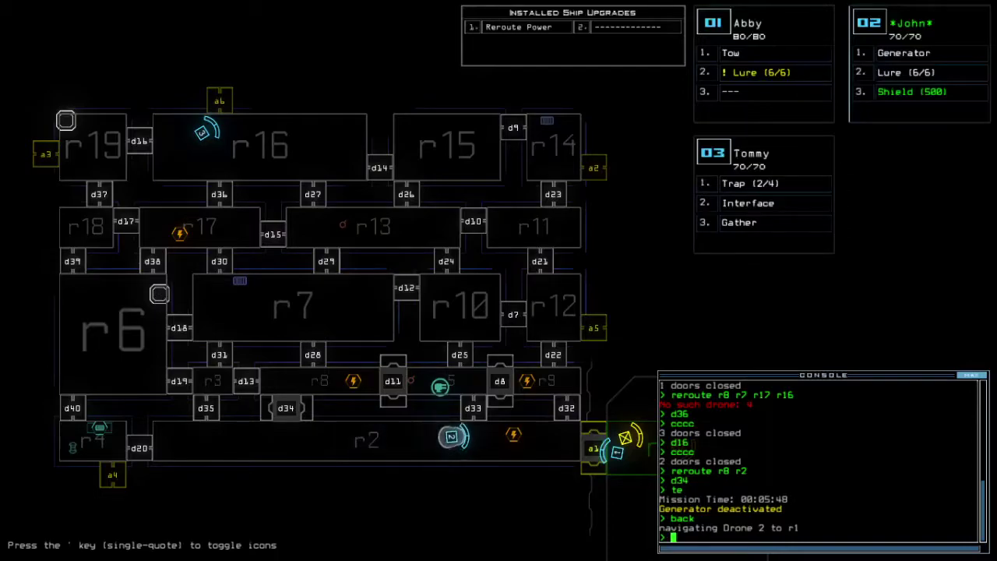
pyautogui.press('Tab')
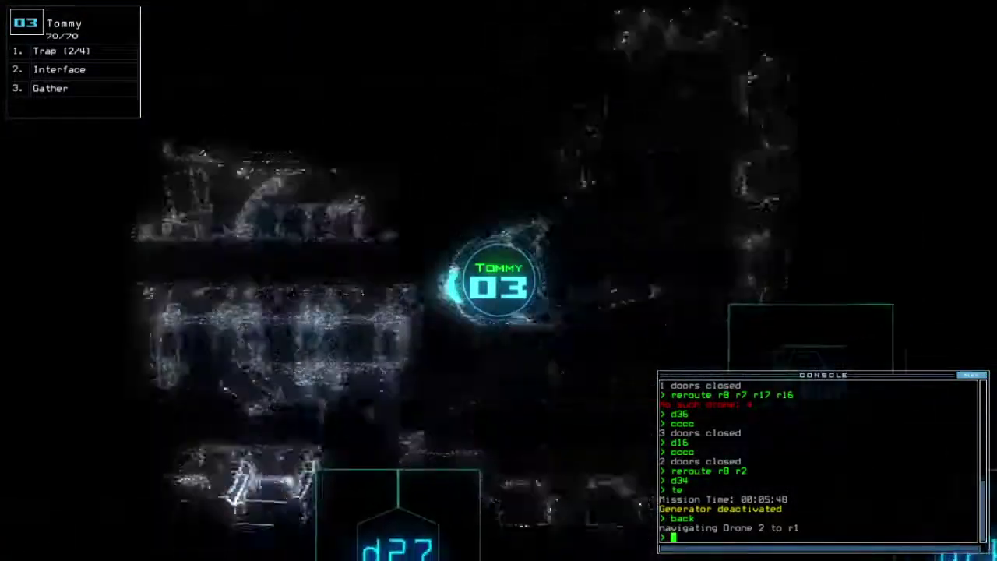
pyautogui.press('Tab')
pyautogui.write('d')
pyautogui.press('Tab')
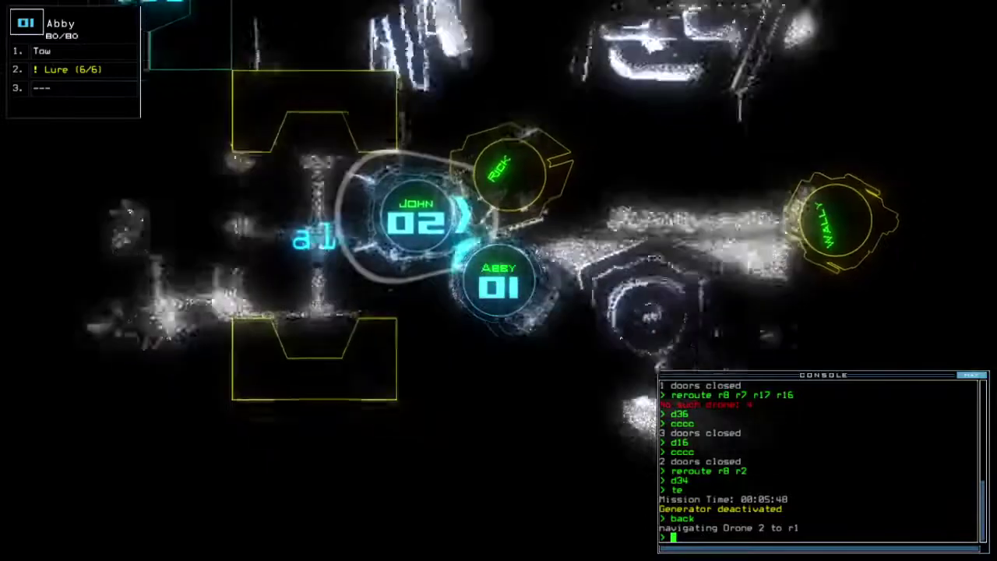
pyautogui.write('d a6')
# - Re-dock at airlock a6, open all docking-room doors, and accept the 875 daily score
pyautogui.press('Return')
pyautogui.press('Tab')
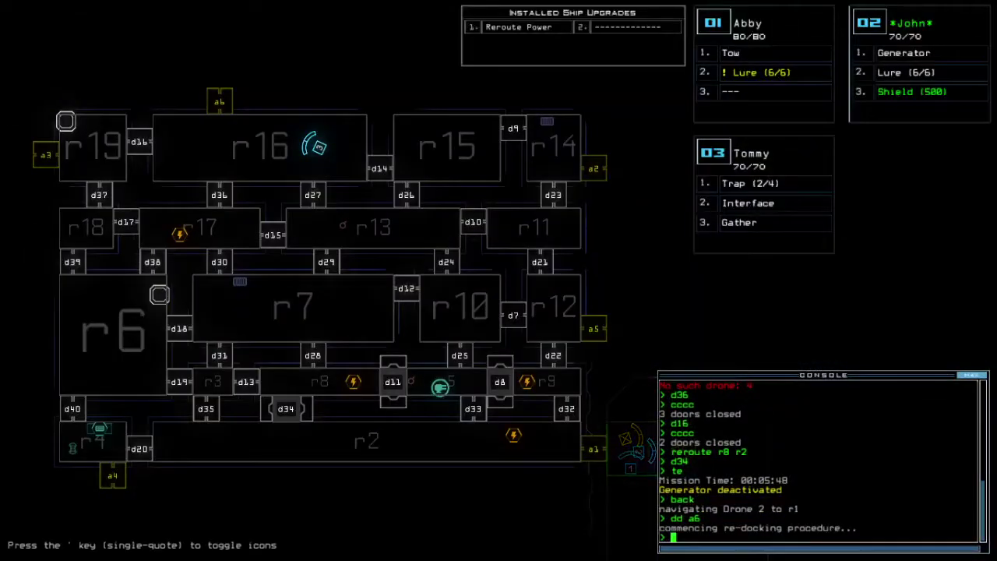
pyautogui.press('Tab')
pyautogui.write('ar')
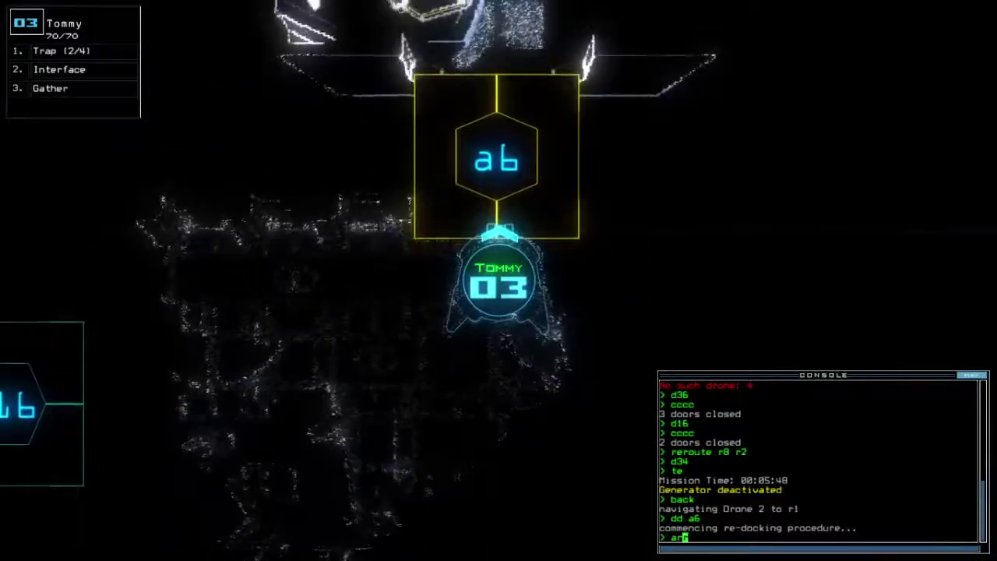
pyautogui.write('r')
pyautogui.press('Return')
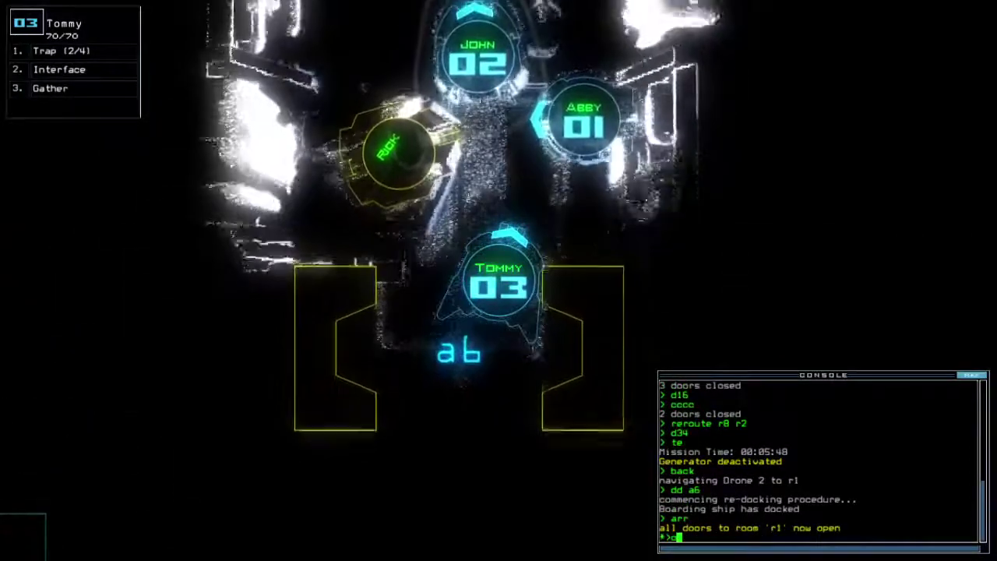
pyautogui.write('out')
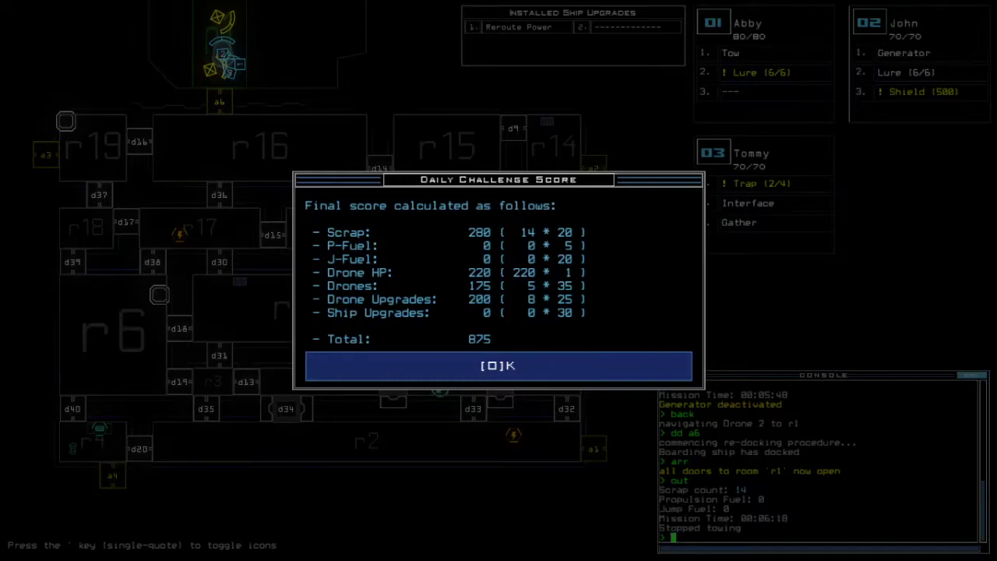
pyautogui.press('o')
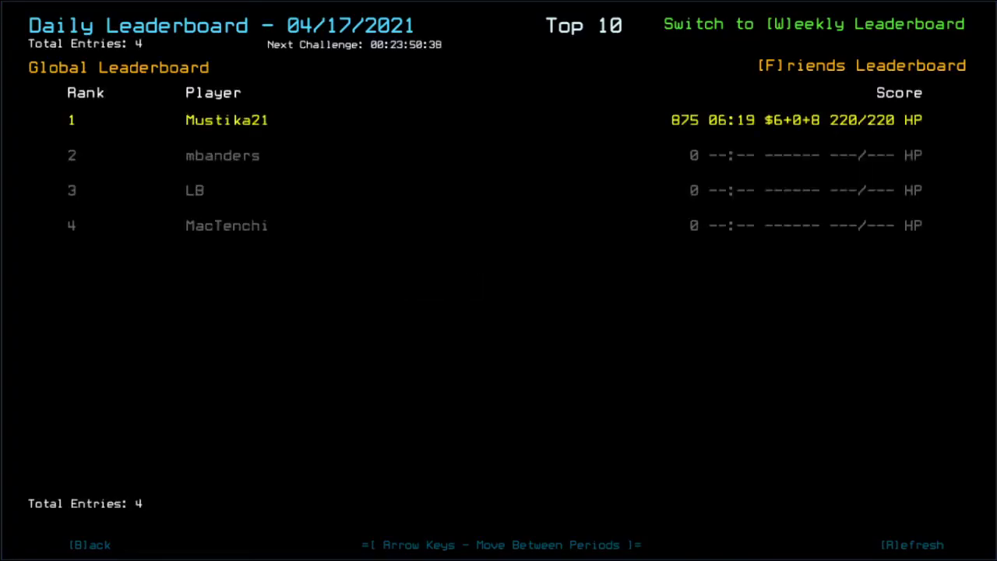